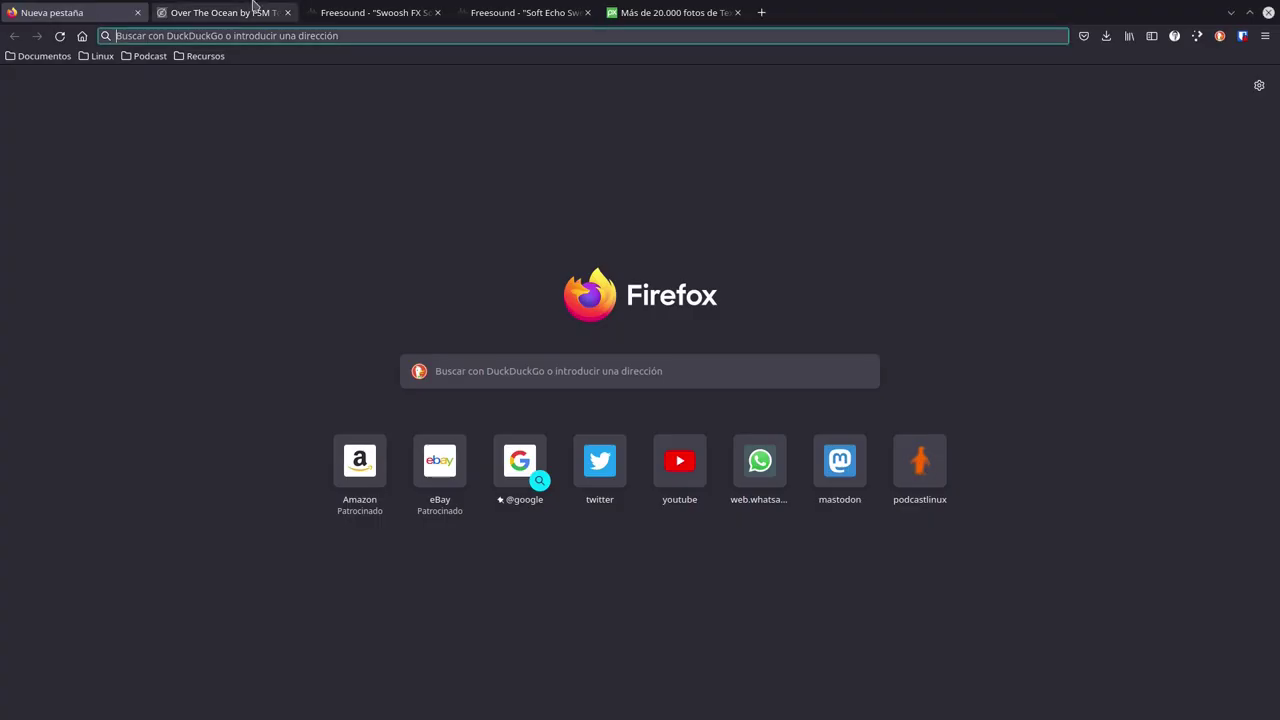
Step: On the Pixabay page, revisit the black network background video and browse the site's collection of free videos
left_click(698, 12)
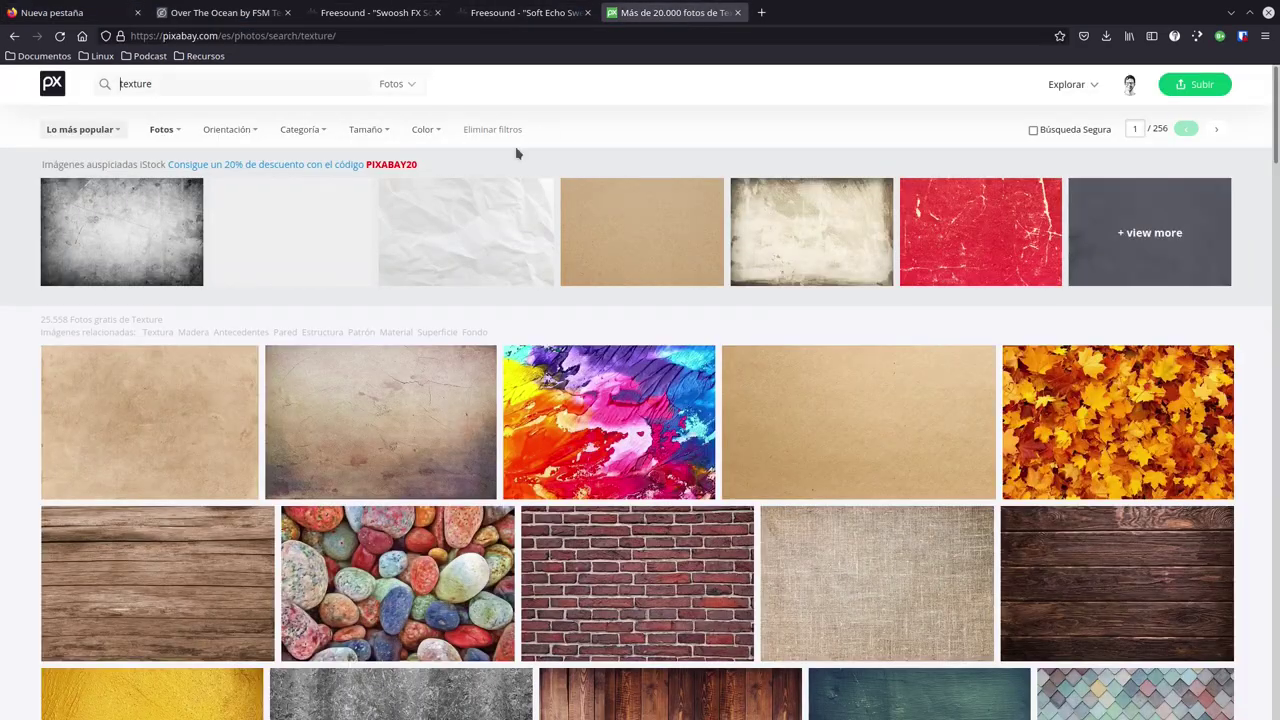
left_click(15, 37)
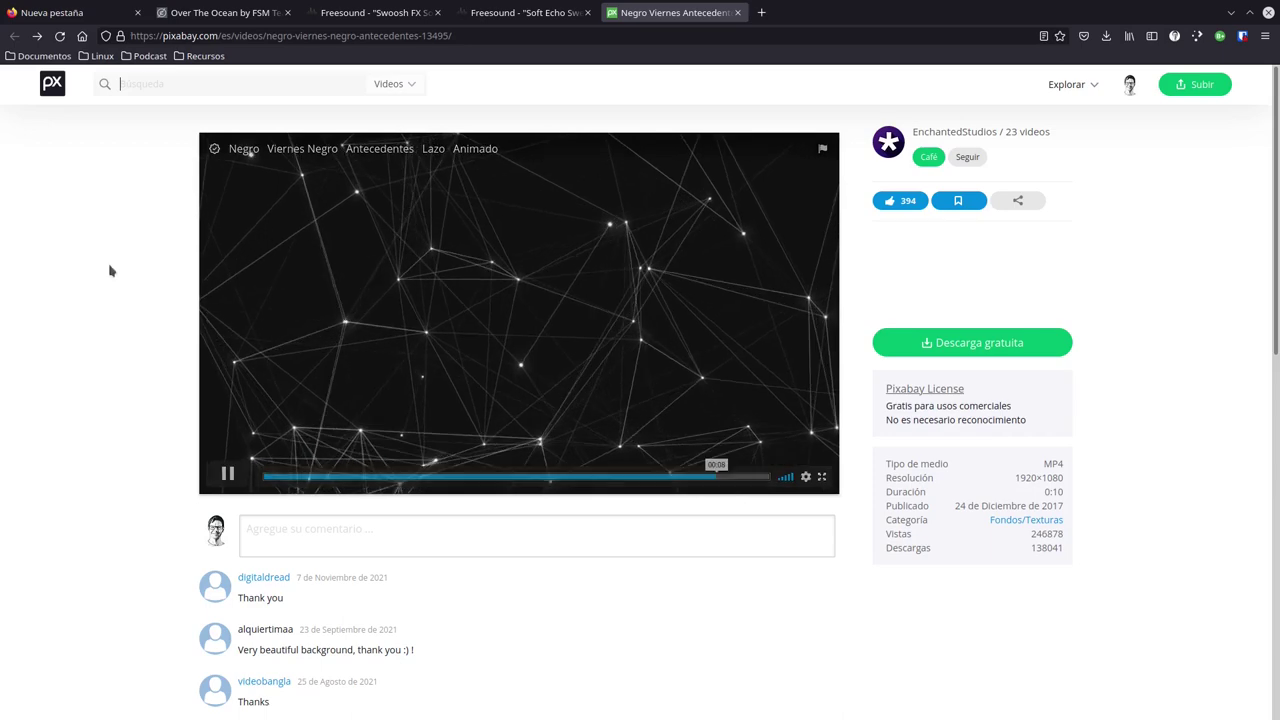
key("alt+Right")
scroll(330, 430, "down", 4)
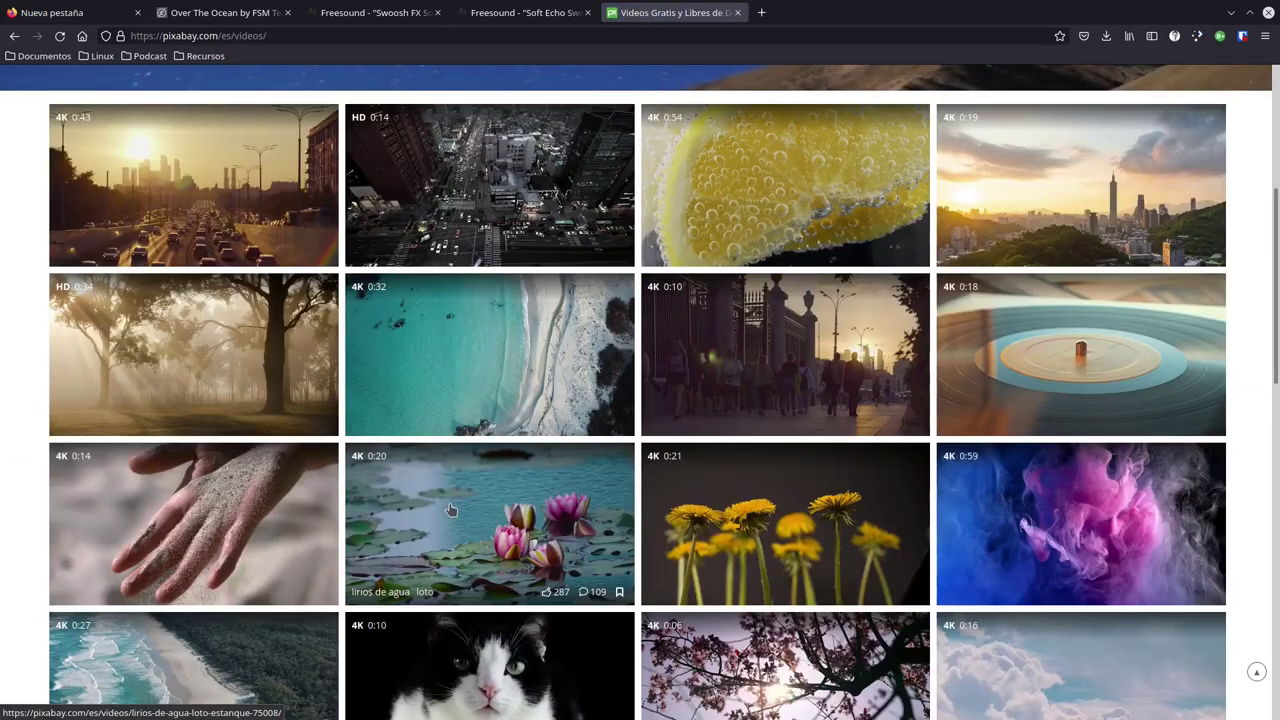
scroll(452, 511, "down", 4)
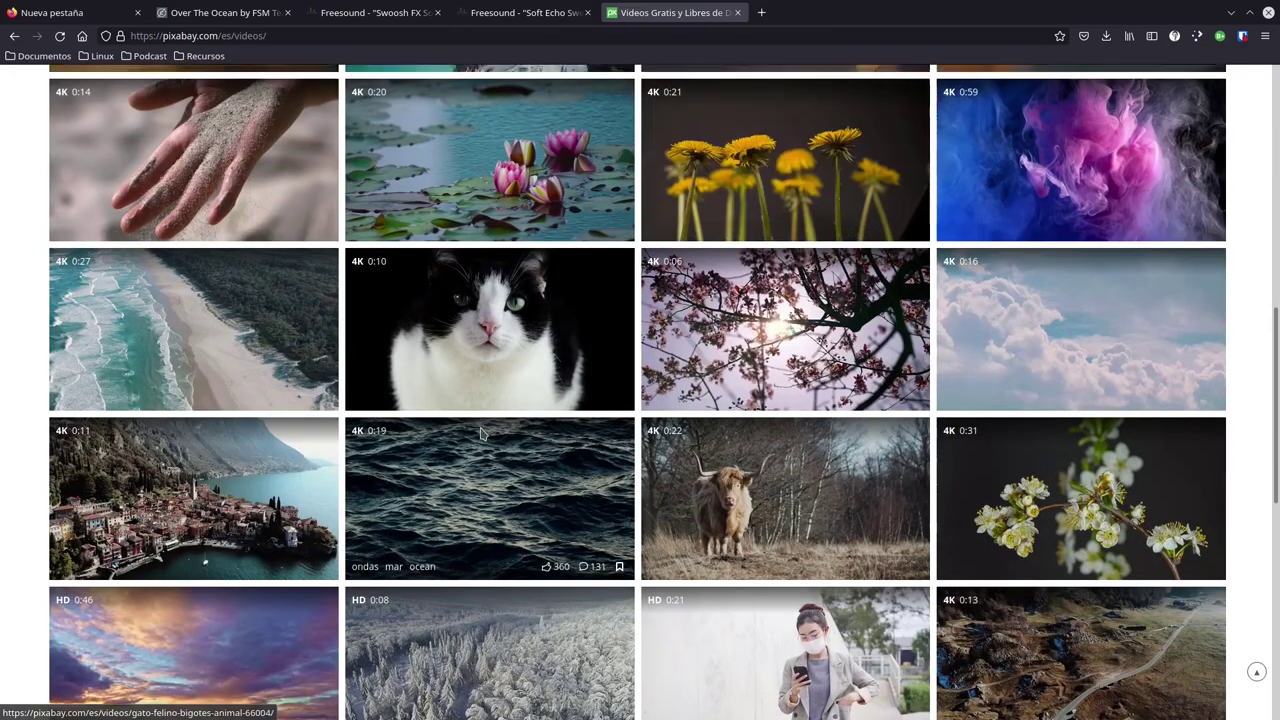
scroll(771, 191, "up", 10)
Step: Search Pixabay's photos for "texture" and look over the results
left_click(115, 86)
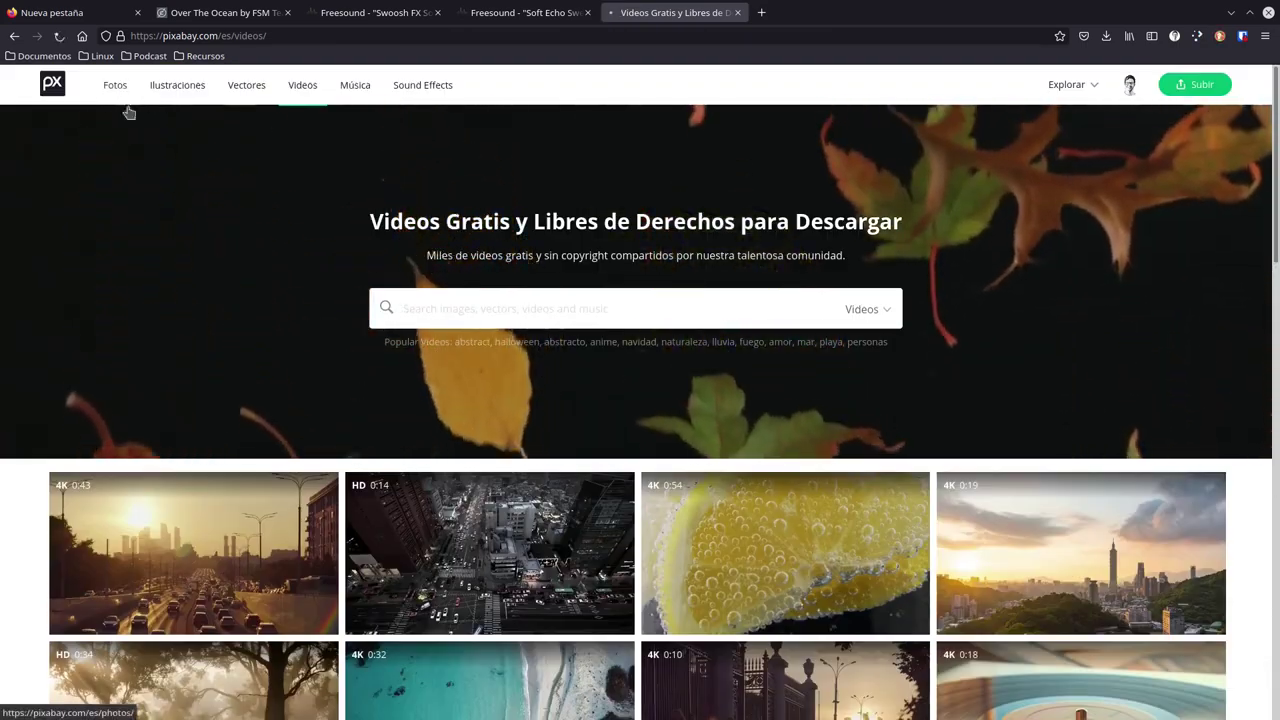
scroll(345, 560, "down", 5)
scroll(348, 592, "up", 5)
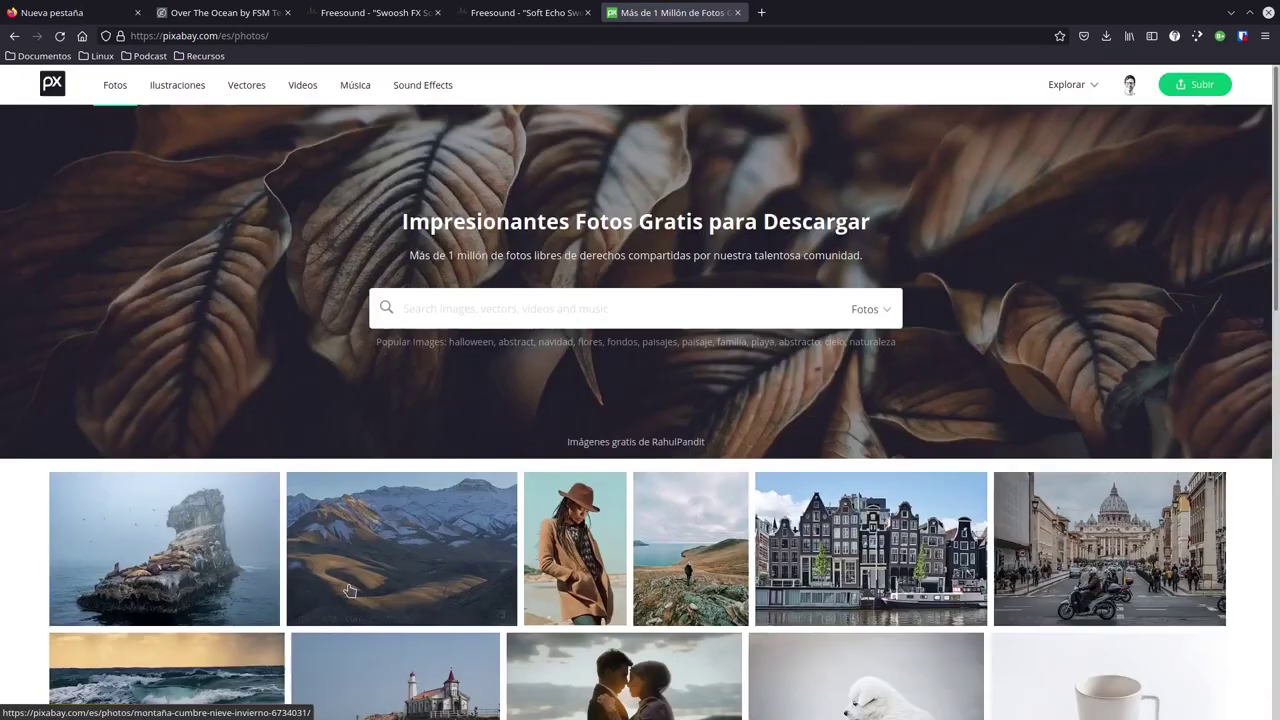
left_click(412, 295)
type("texture")
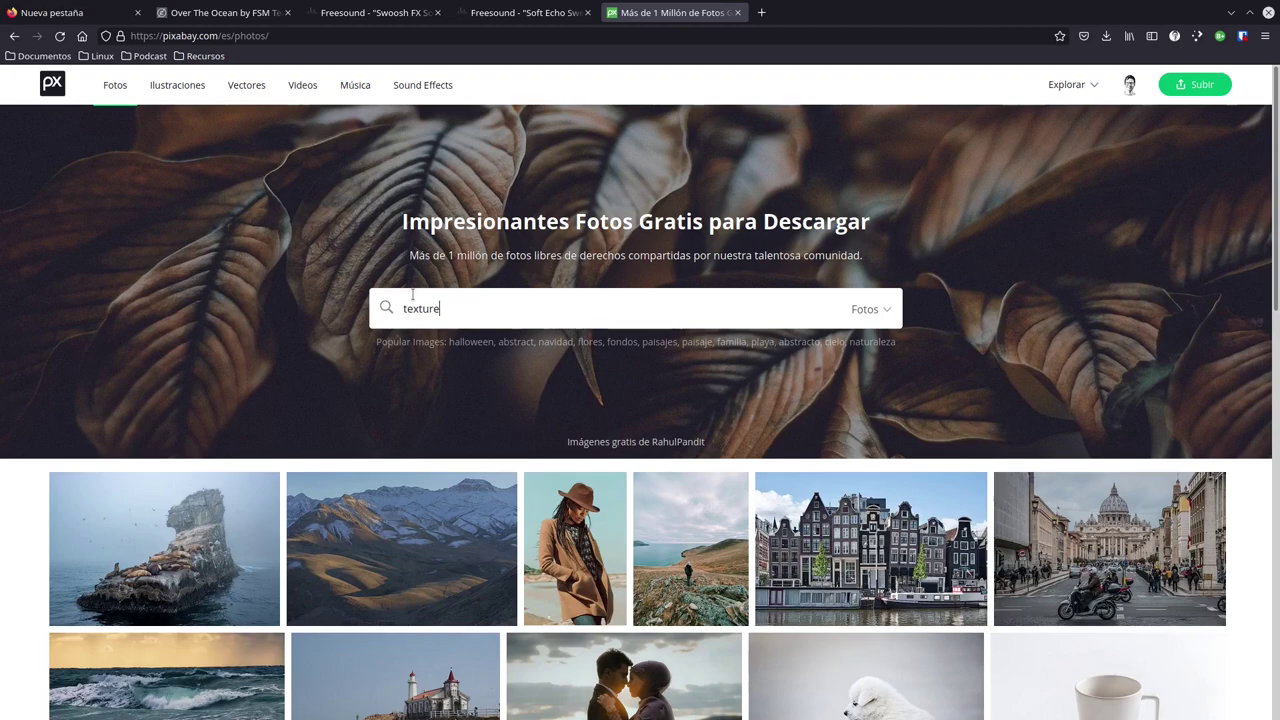
key("Return")
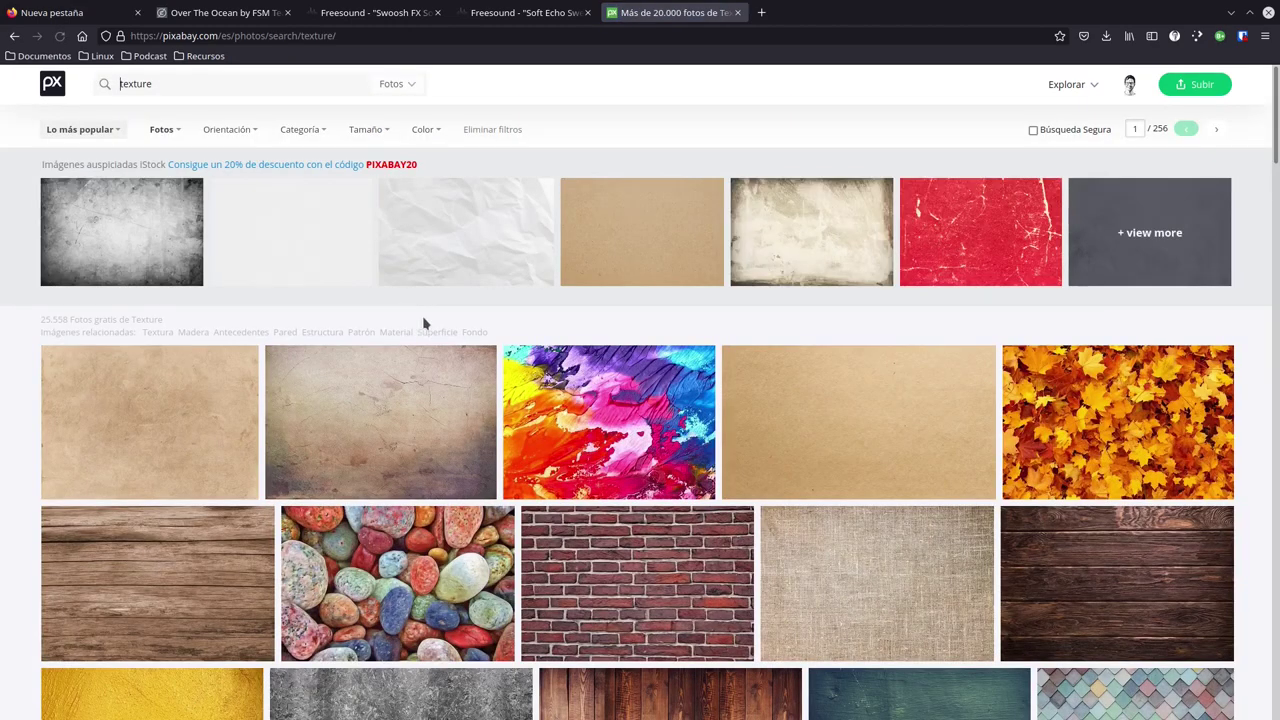
scroll(430, 403, "down", 4)
scroll(430, 403, "up", 4)
Step: Limit the "texture" search to videos and browse the background clips
left_click(405, 86)
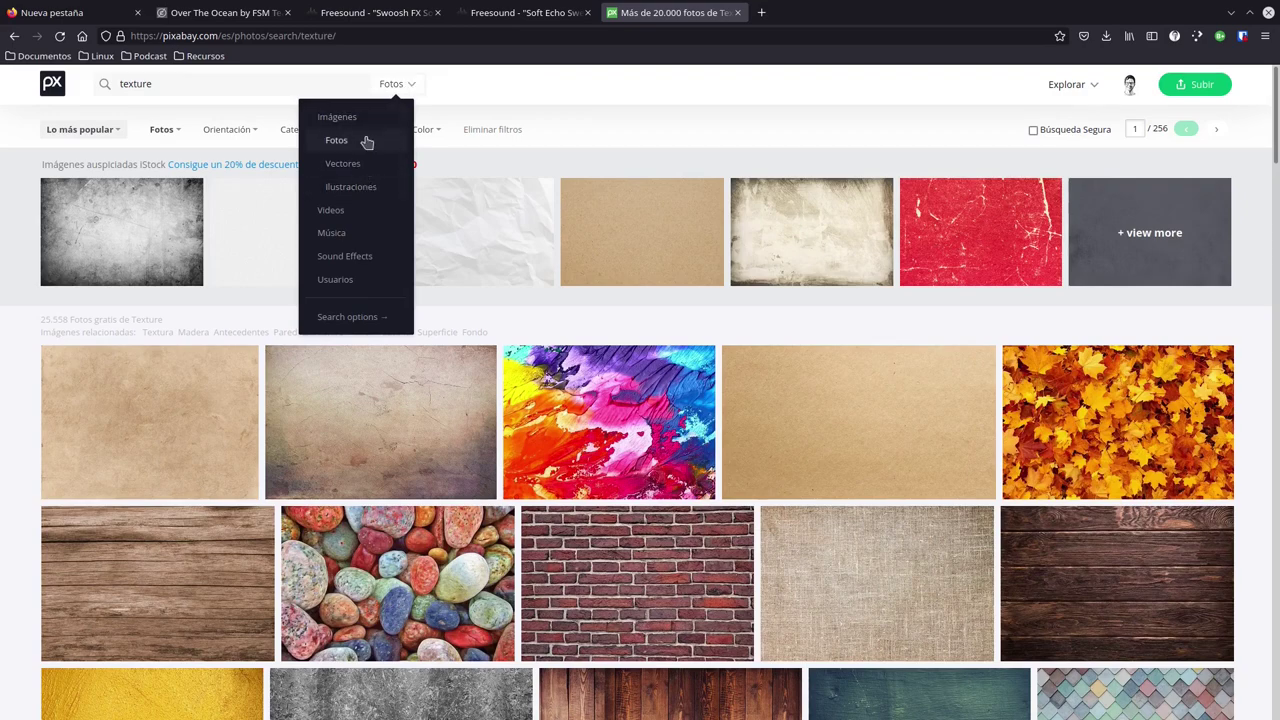
left_click(367, 210)
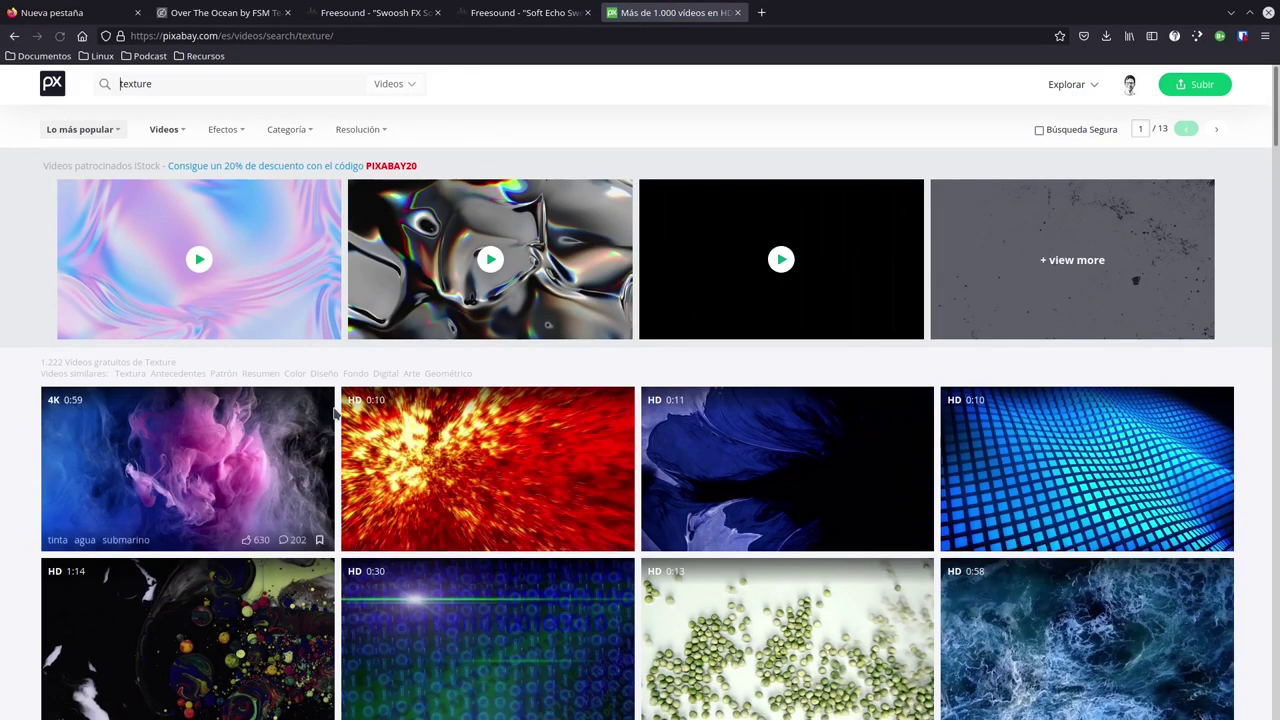
scroll(337, 409, "down", 4)
scroll(335, 413, "down", 9)
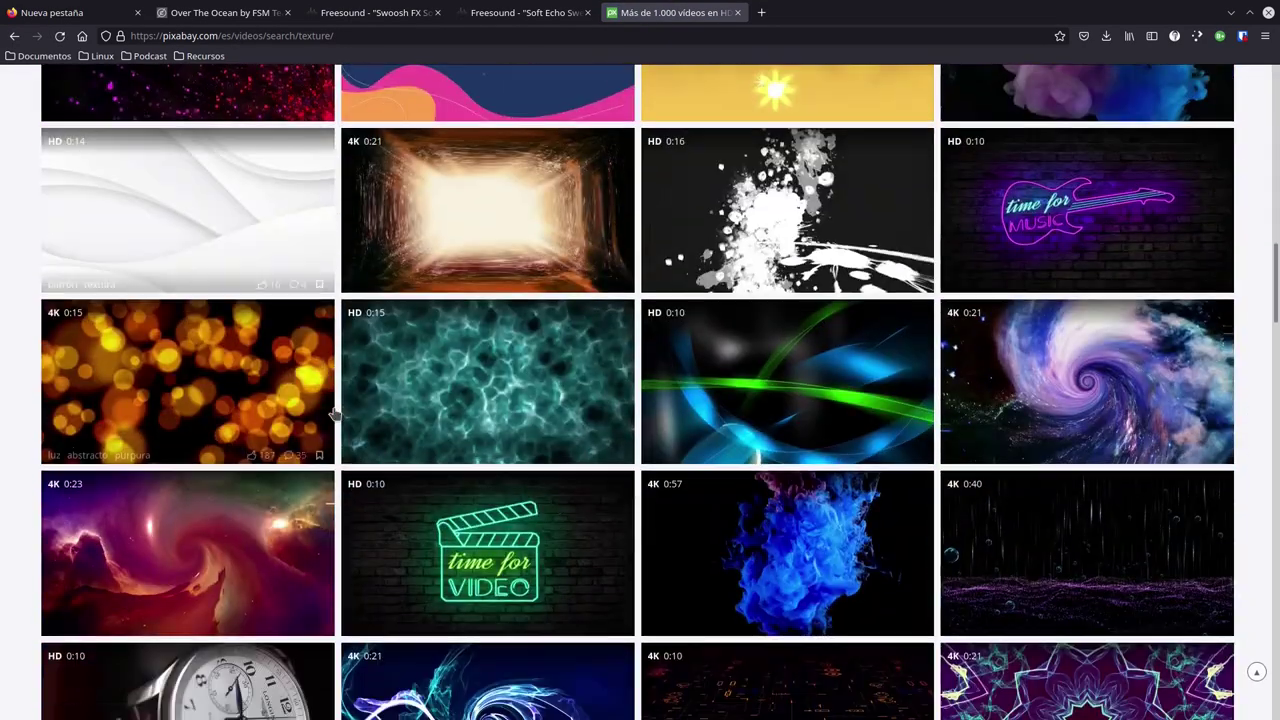
scroll(335, 413, "up", 5)
scroll(515, 451, "down", 6)
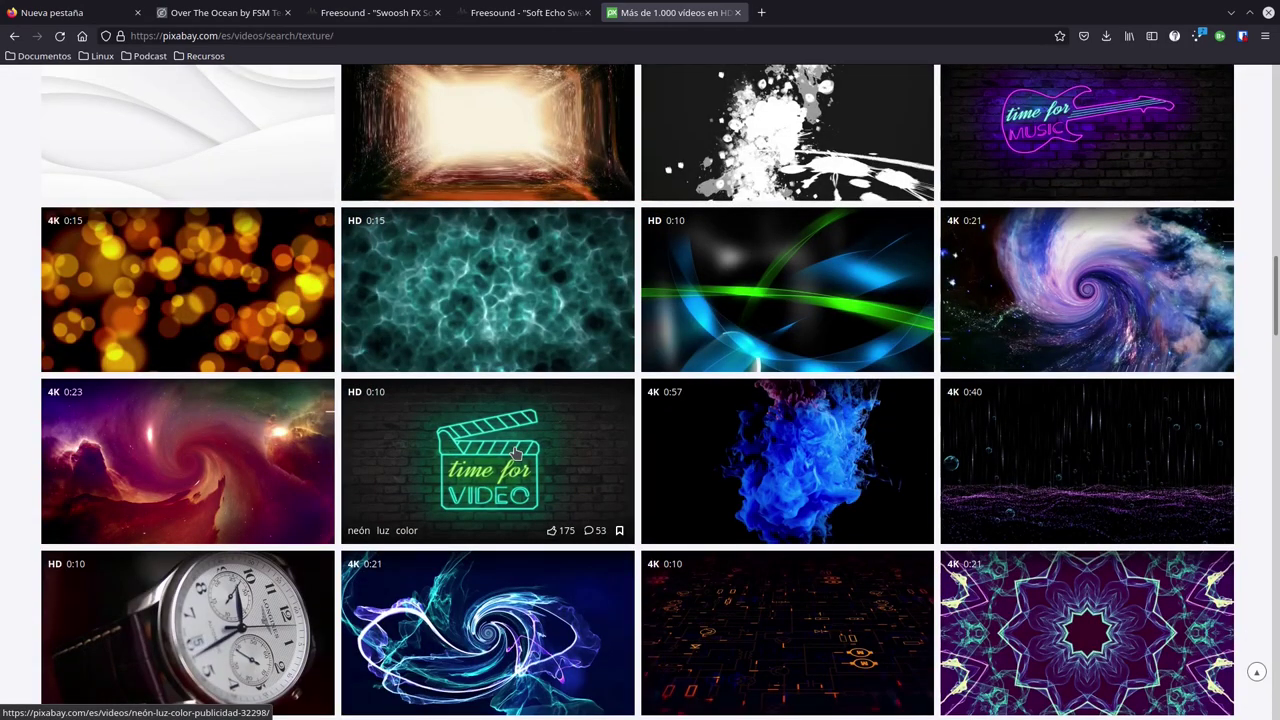
scroll(512, 445, "up", 3)
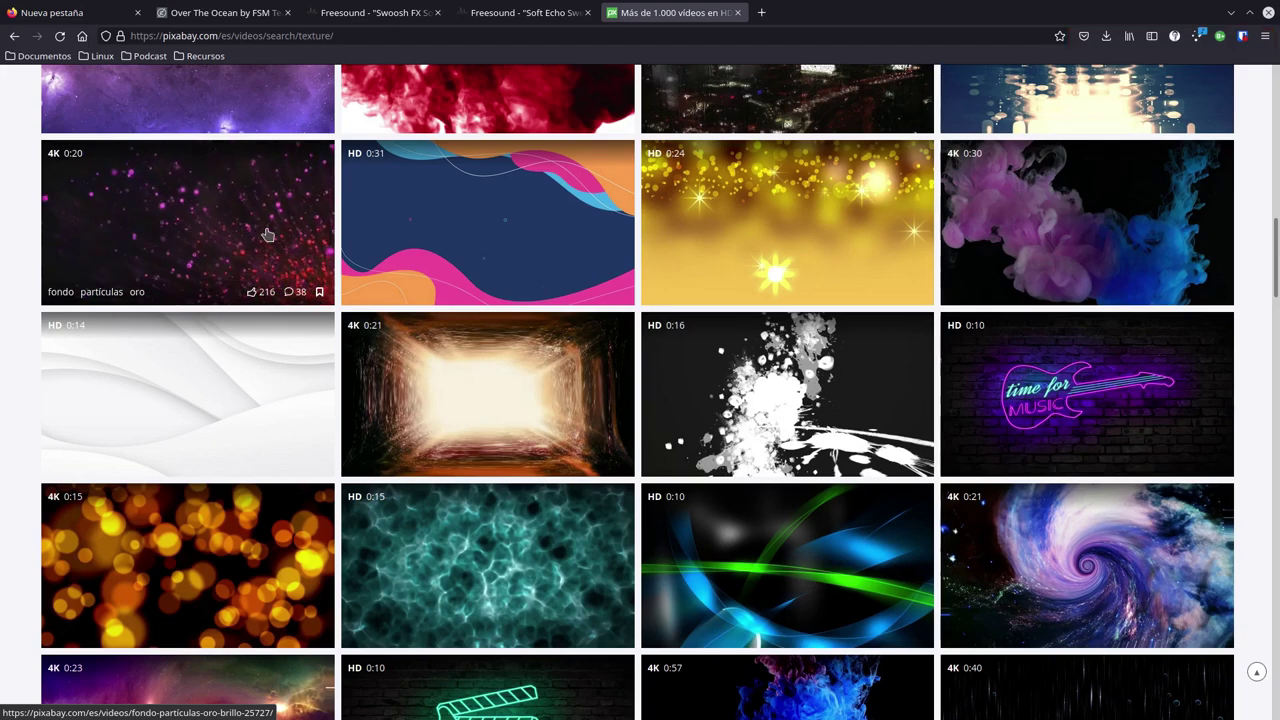
Step: On free-stock-music.com, open the Over The Ocean track from the home page and review its attribution and license details
left_click(214, 14)
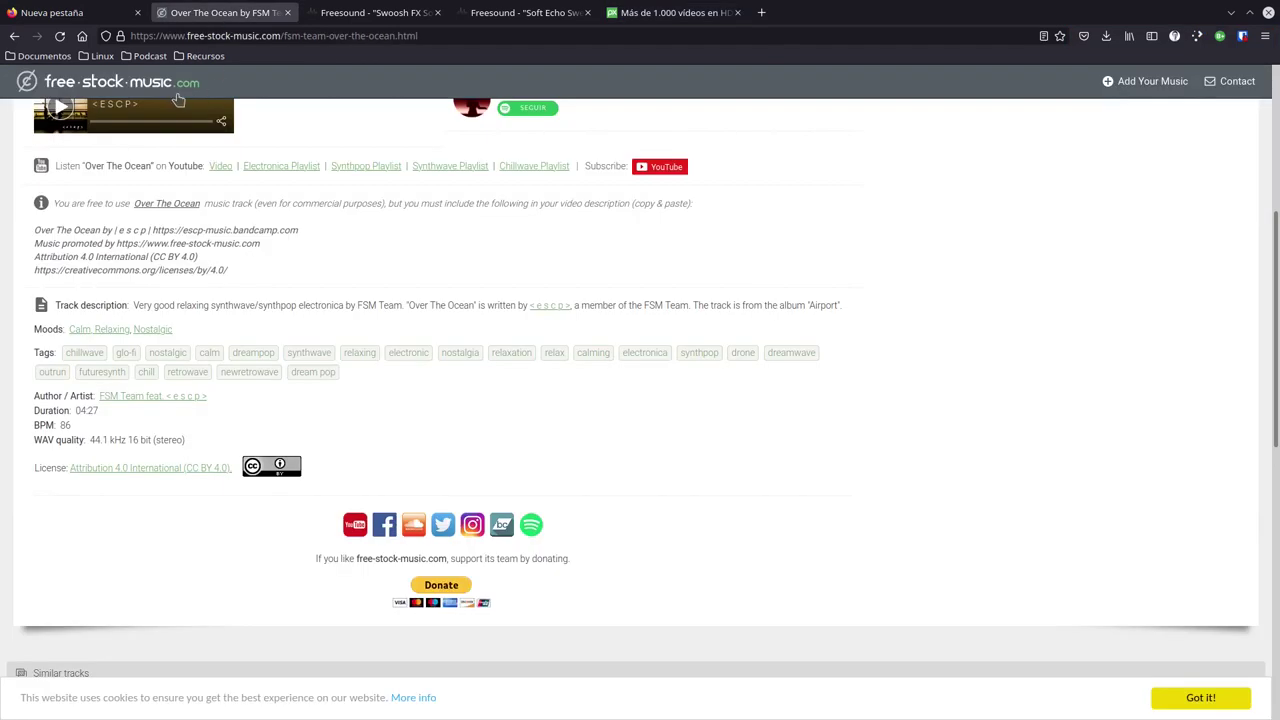
left_click(93, 86)
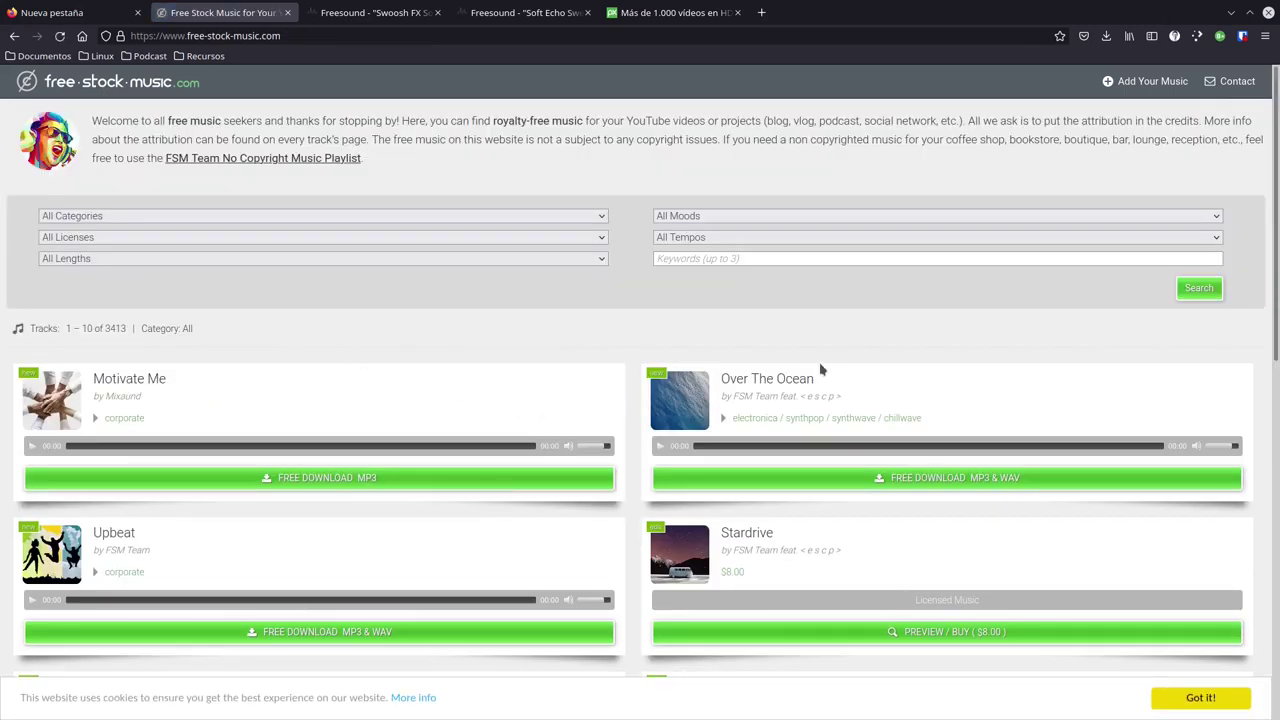
left_click(784, 386)
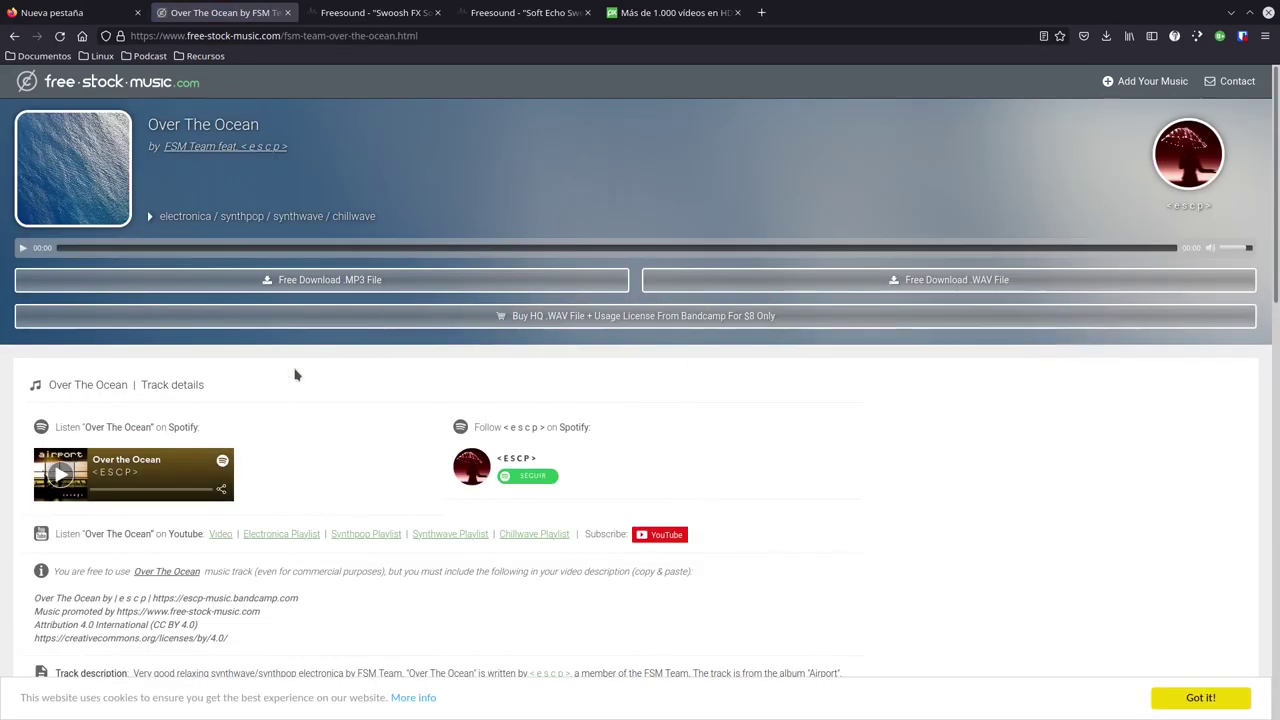
scroll(300, 385, "down", 5)
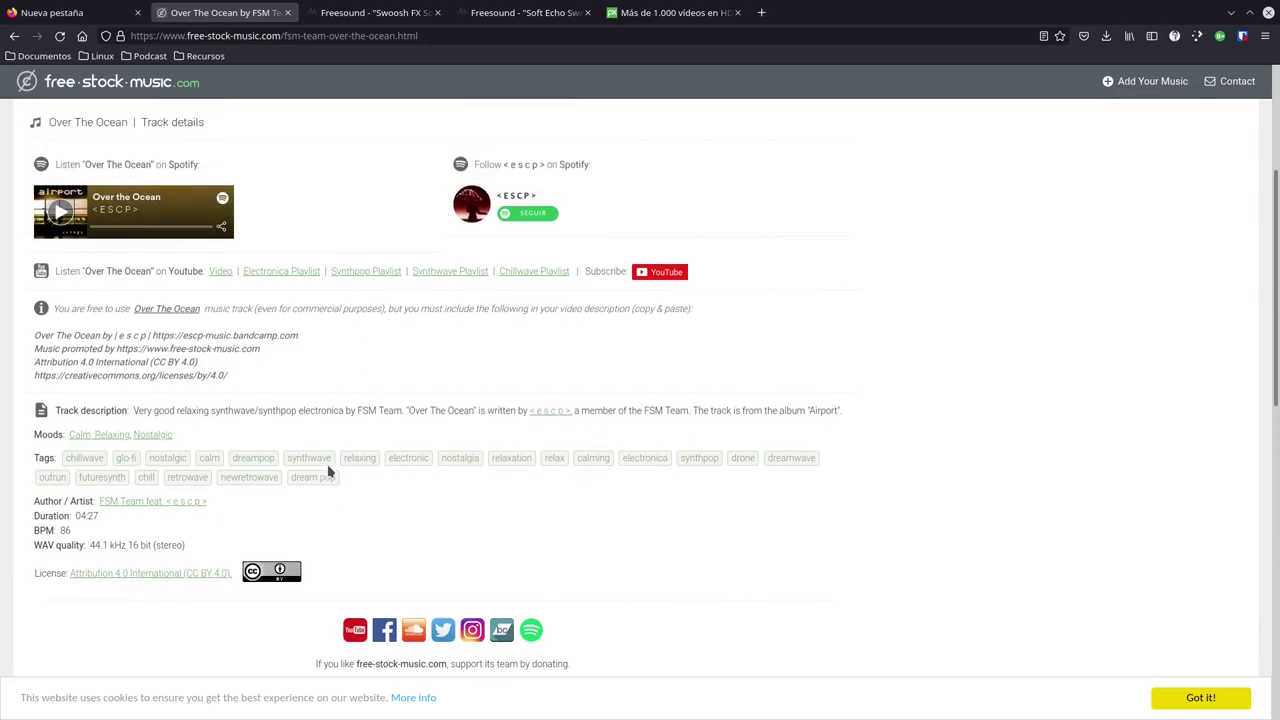
scroll(328, 470, "up", 5)
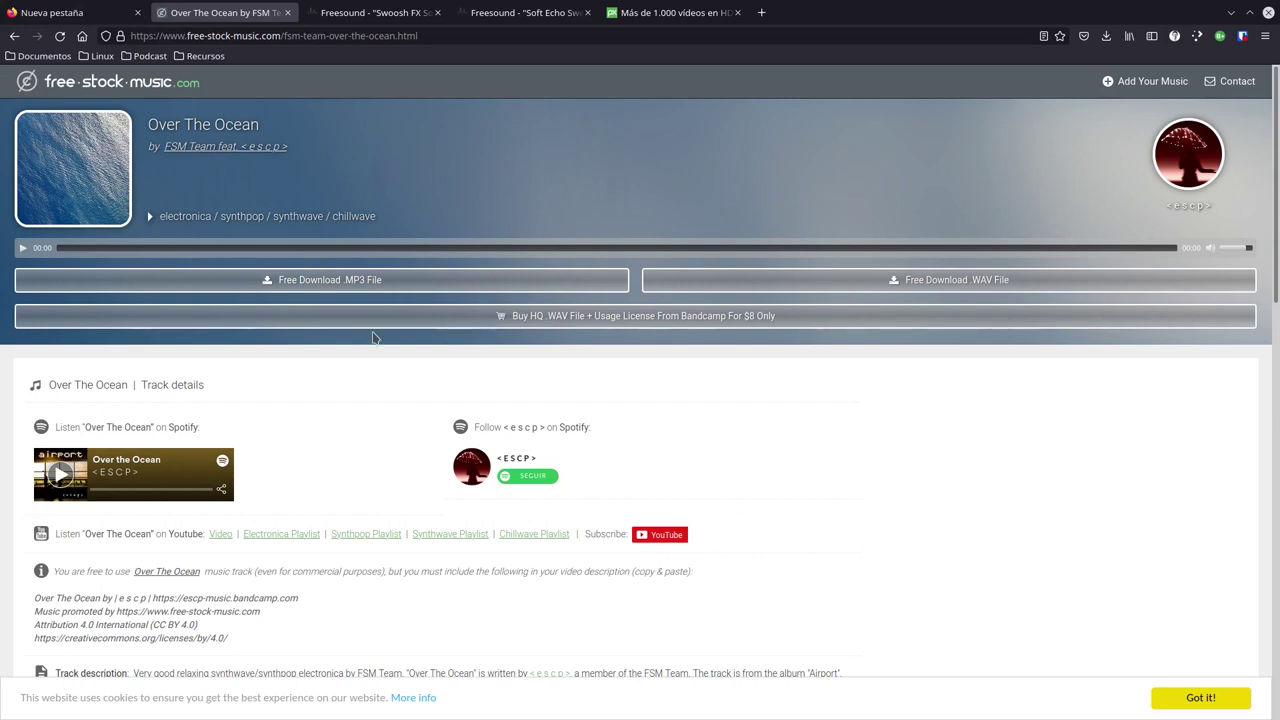
Step: Listen to the Swoosh FX Soft.wav and Soft Echo Sweep.wav sounds on their Freesound pages
left_click(378, 14)
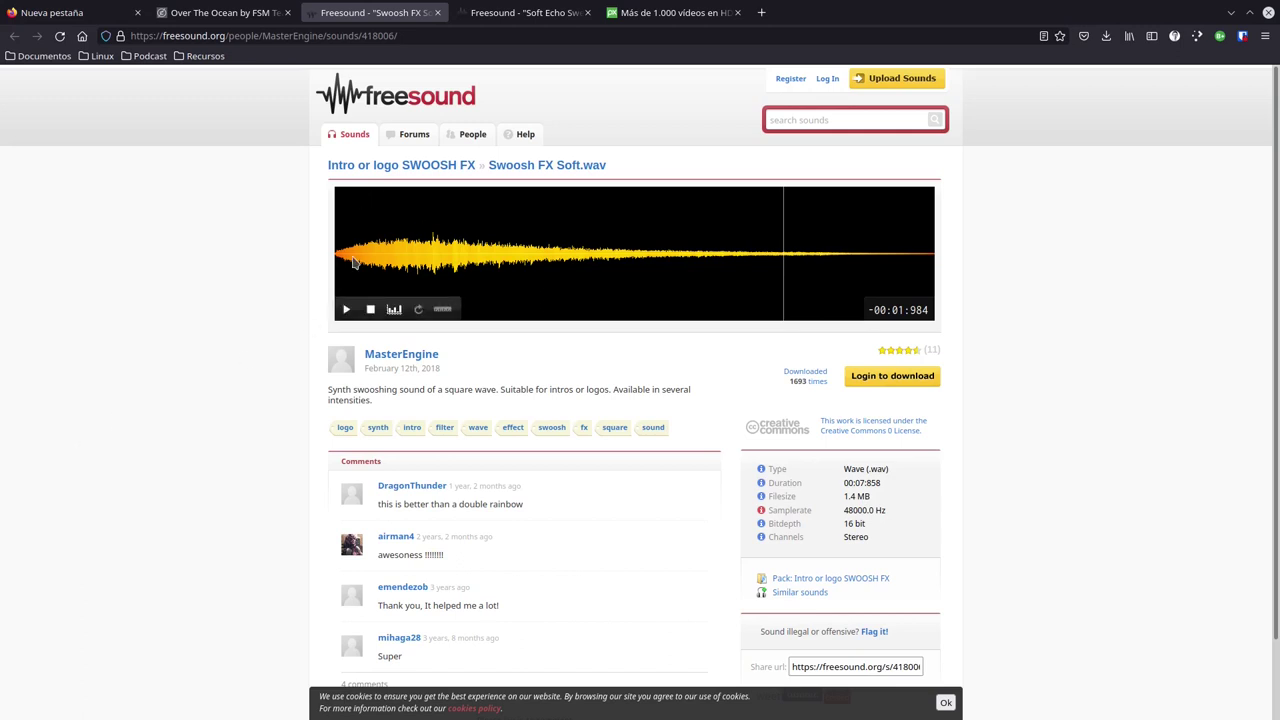
left_click(347, 310)
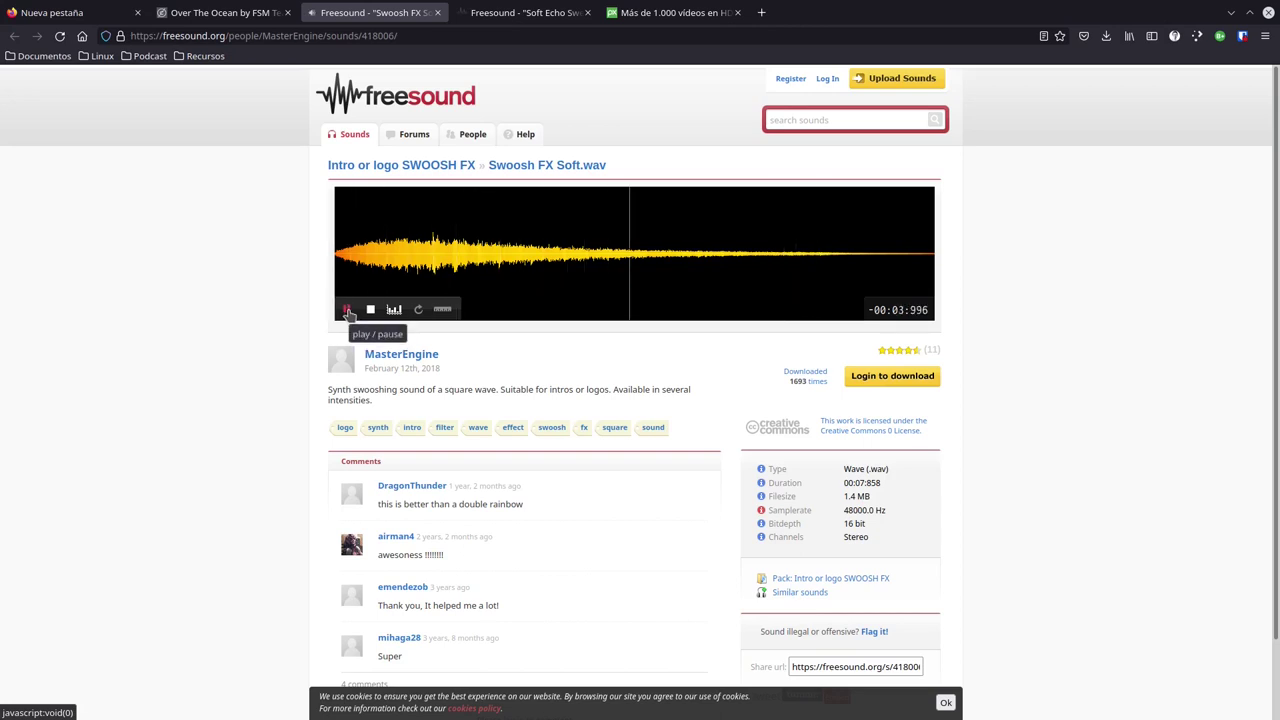
left_click(520, 12)
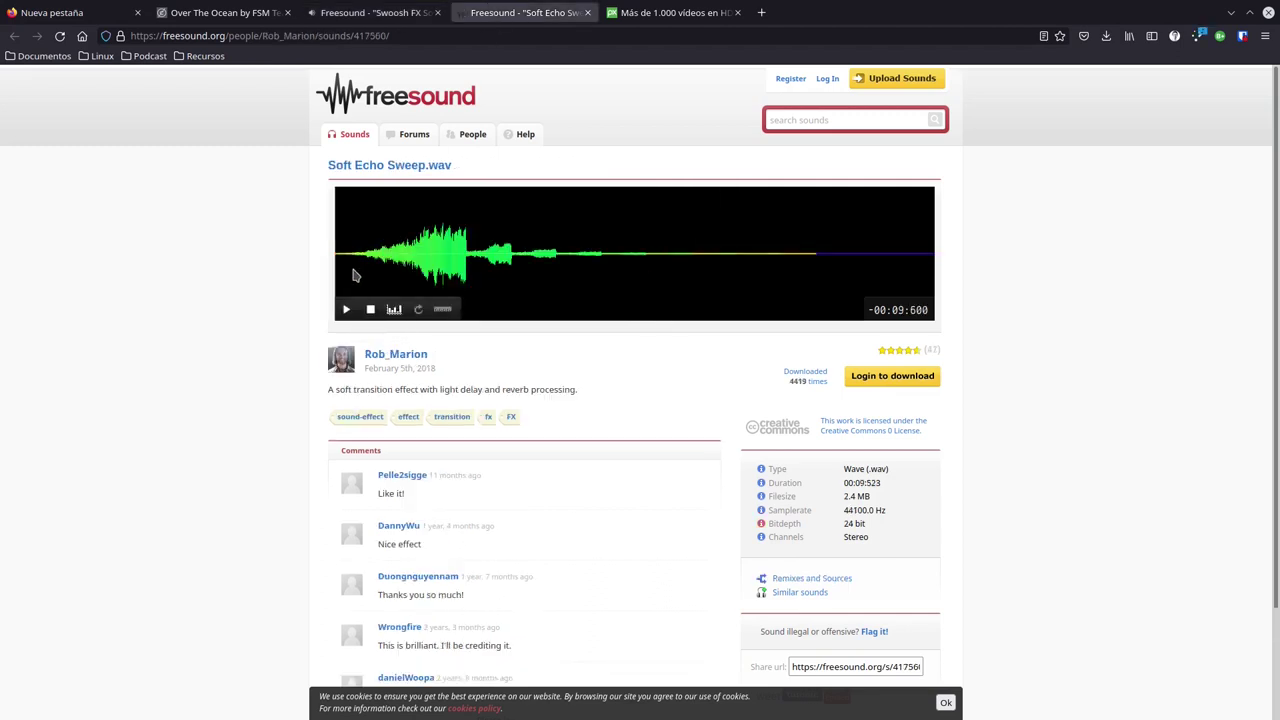
left_click(347, 310)
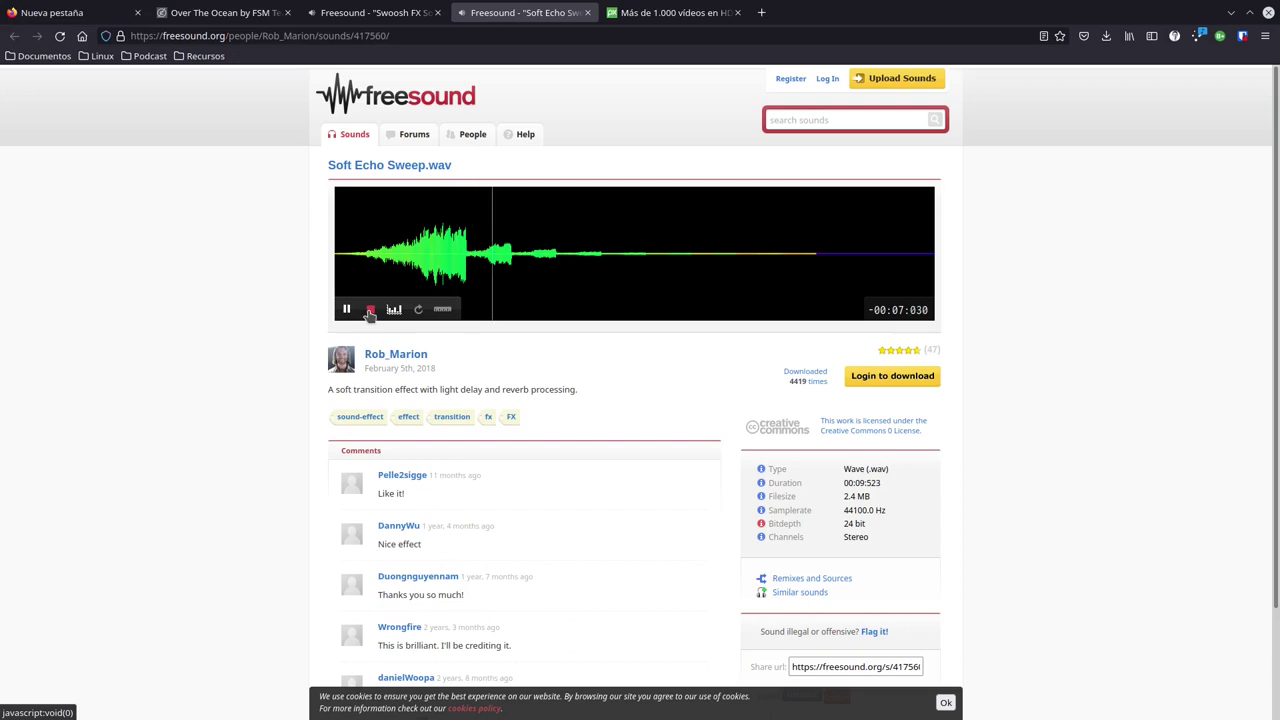
left_click(370, 311)
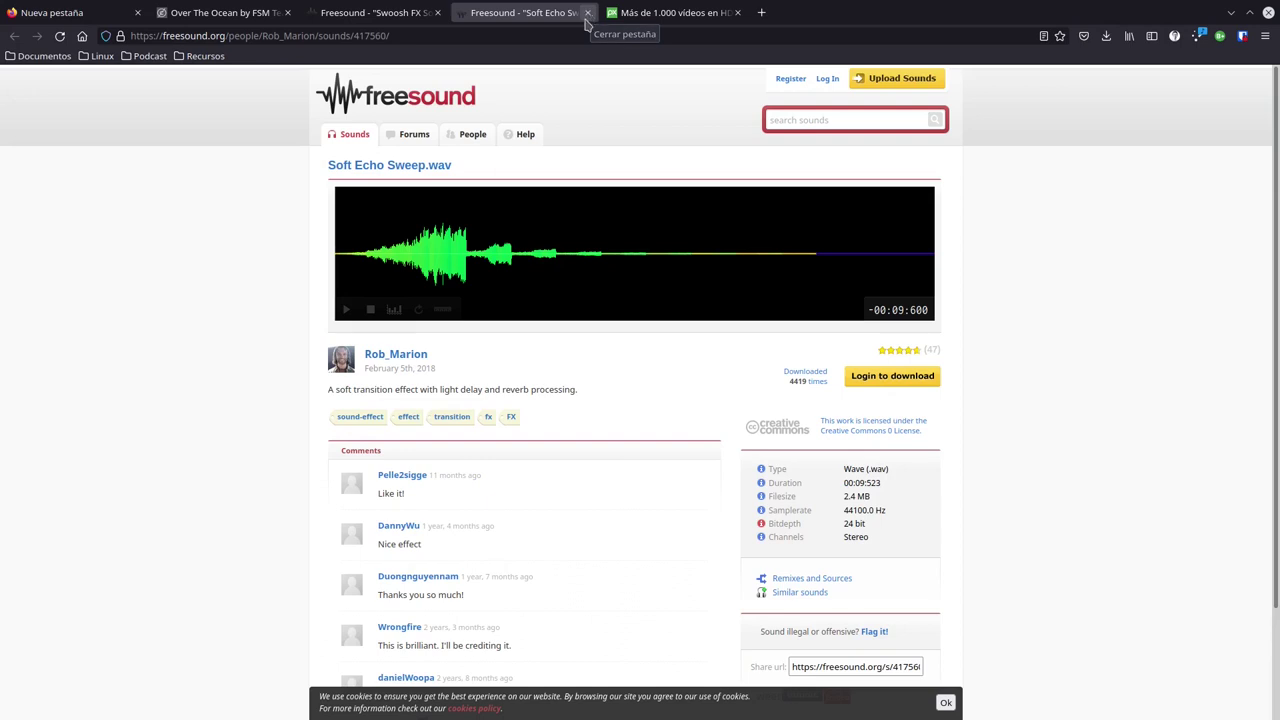
scroll(832, 445, "down", 1)
scroll(832, 445, "down", 1)
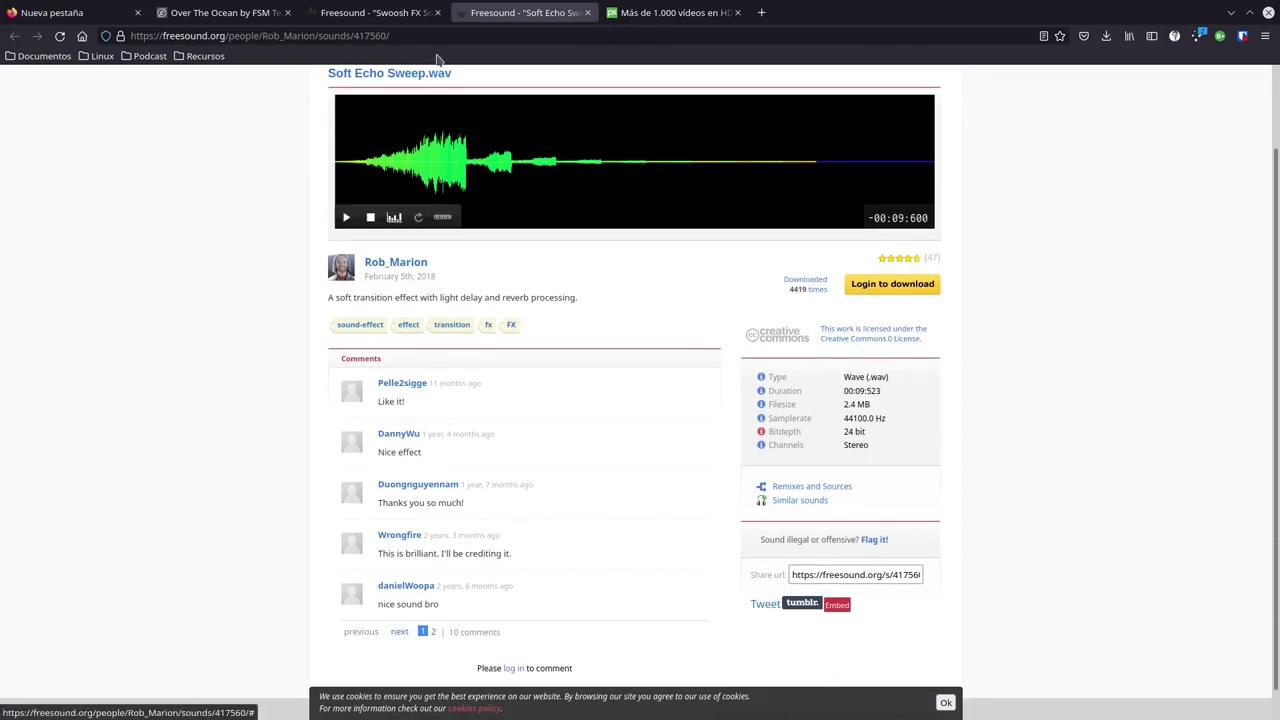
left_click(378, 13)
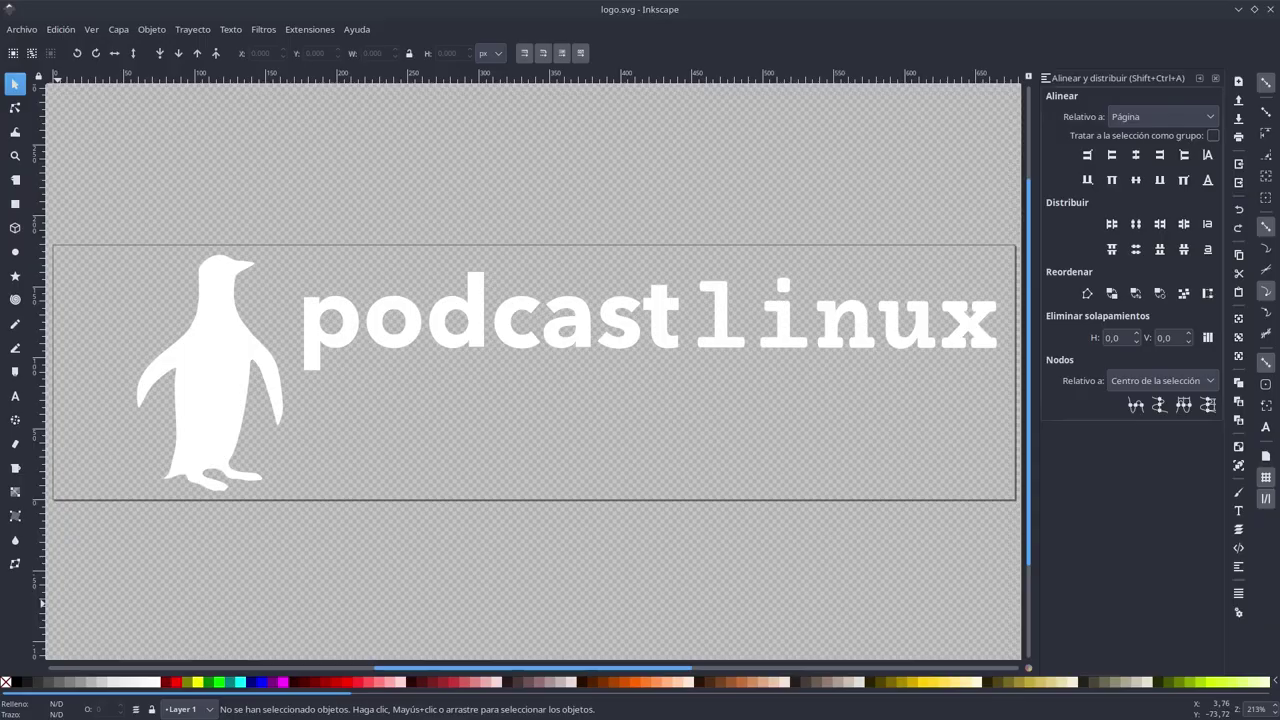
Step: Switch to Kdenlive and place the Black - 13495.mp4 clip on video track V1
key("alt+Tab")
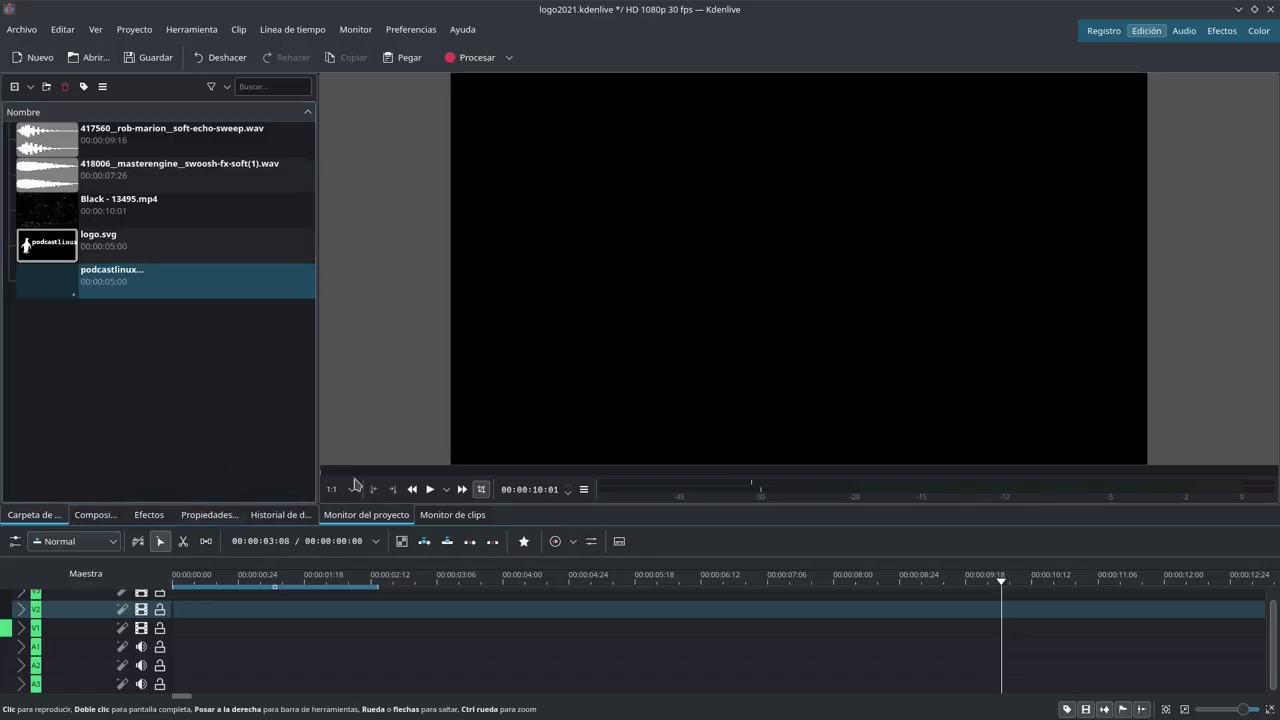
left_click_drag(63, 222, 213, 648)
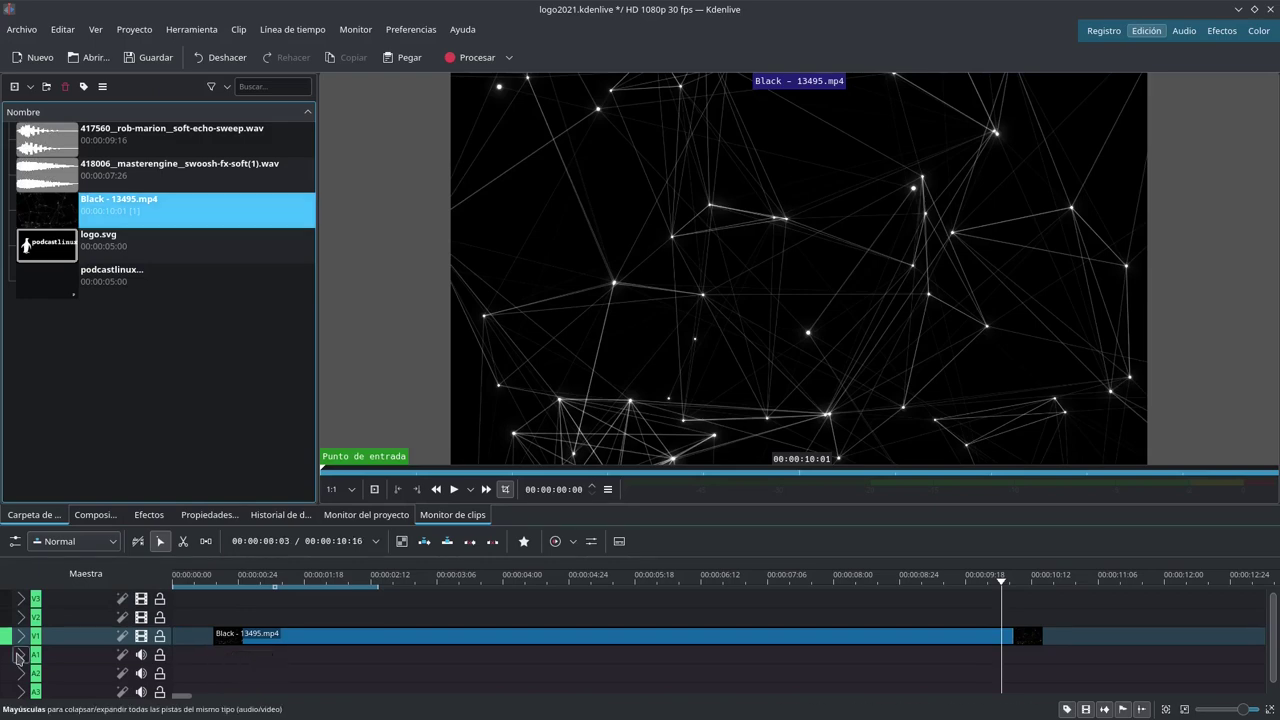
Step: Expand video tracks V1, V2 and V3 and enlarge the timeline area
left_click(21, 636)
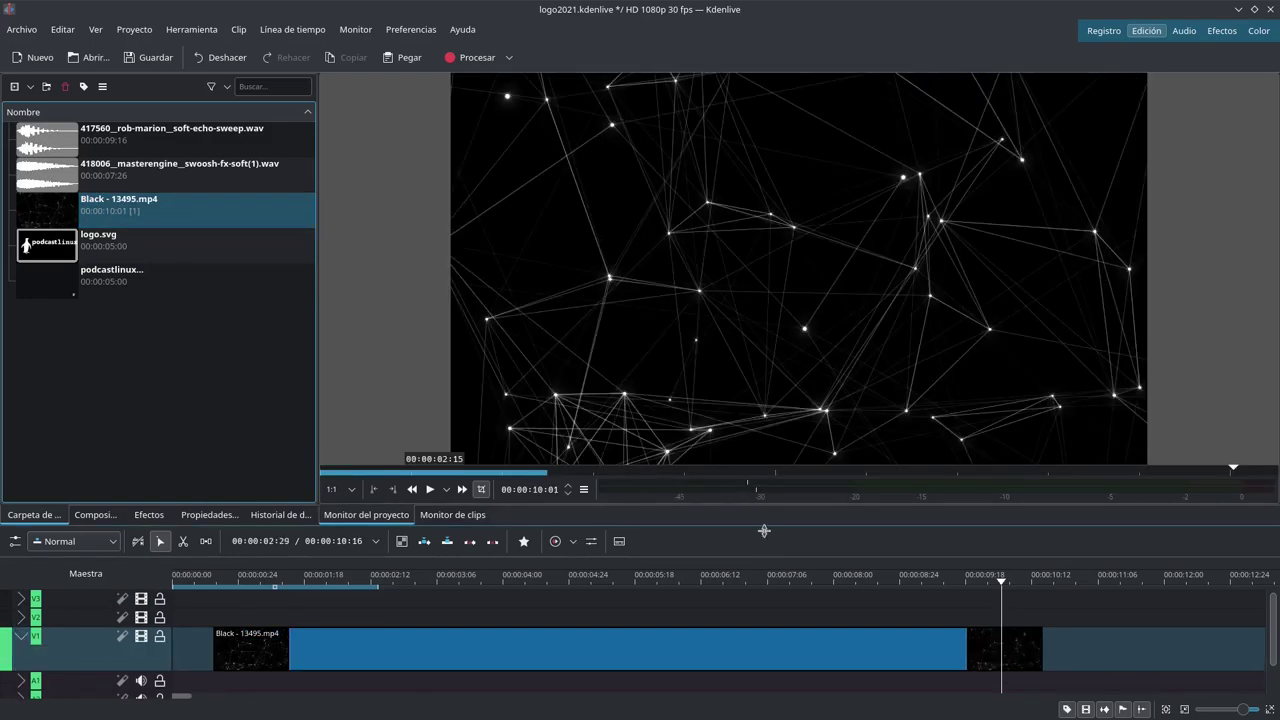
left_click_drag(760, 524, 740, 435)
left_click(21, 527)
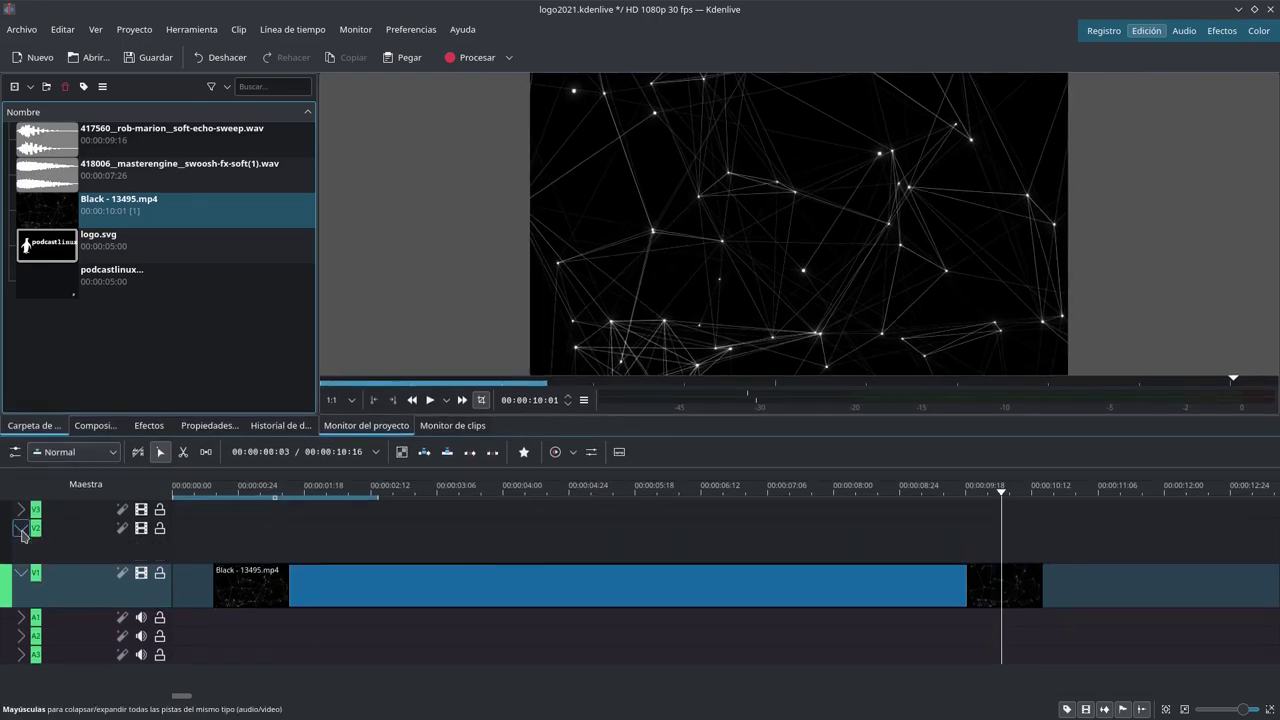
left_click(21, 509)
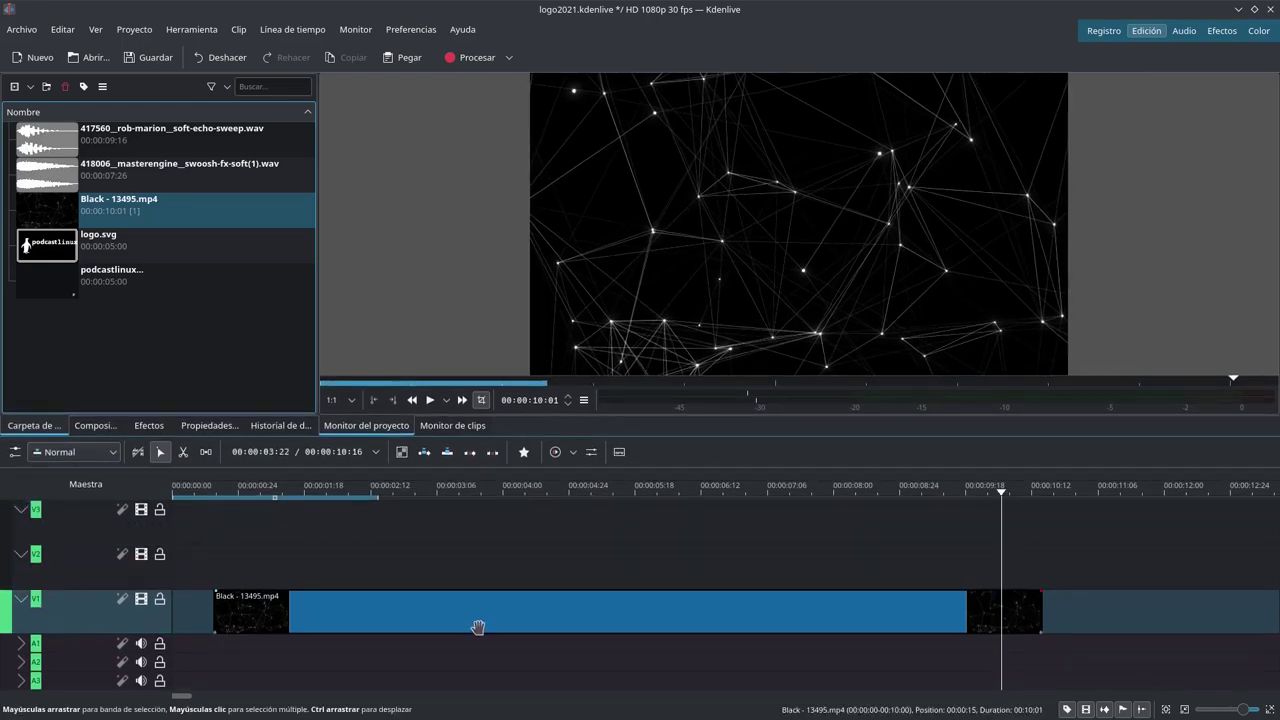
Step: Move the Black - 13495.mp4 clip to the very start of track V1 and preview its opening
left_click_drag(478, 627, 390, 622)
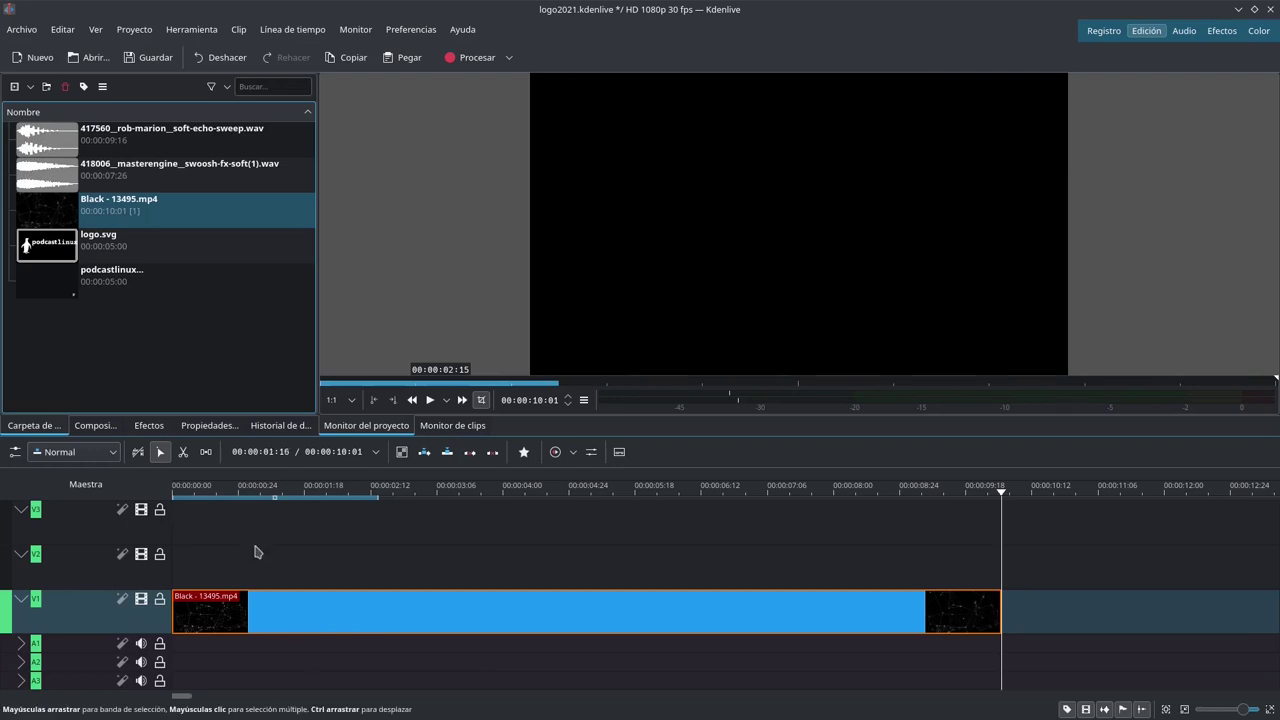
left_click(203, 490)
key("space")
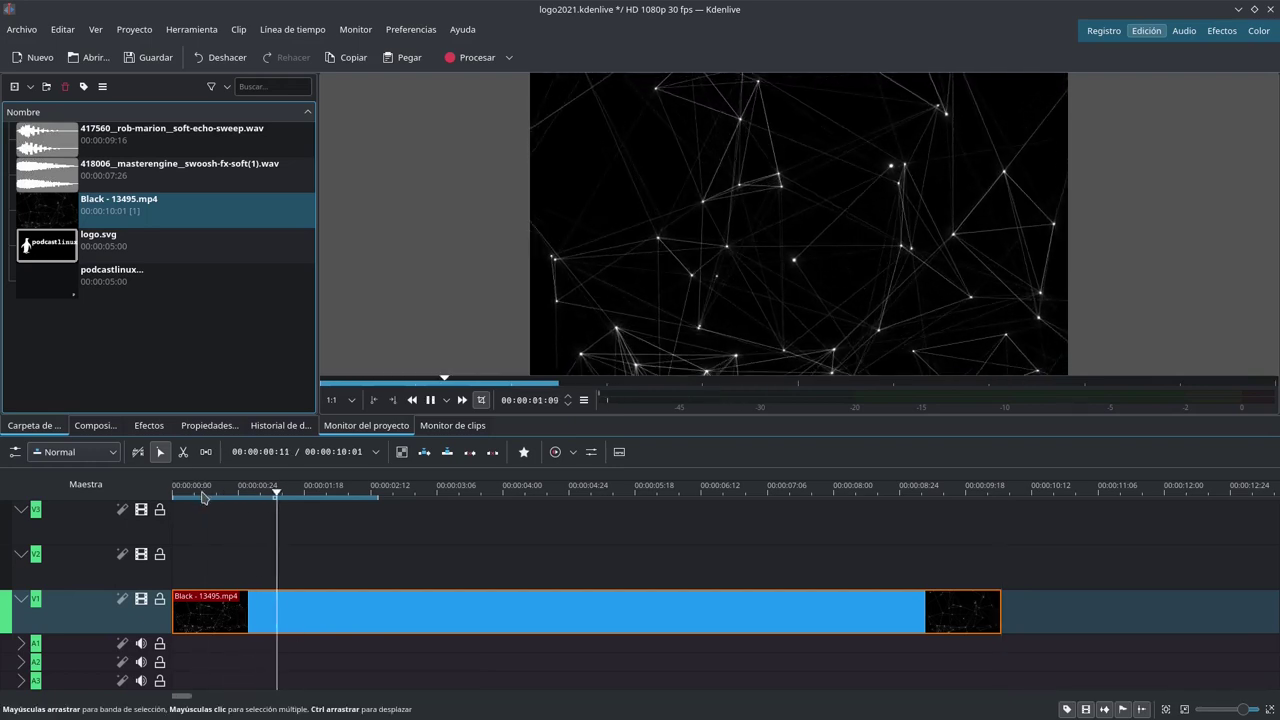
key("space")
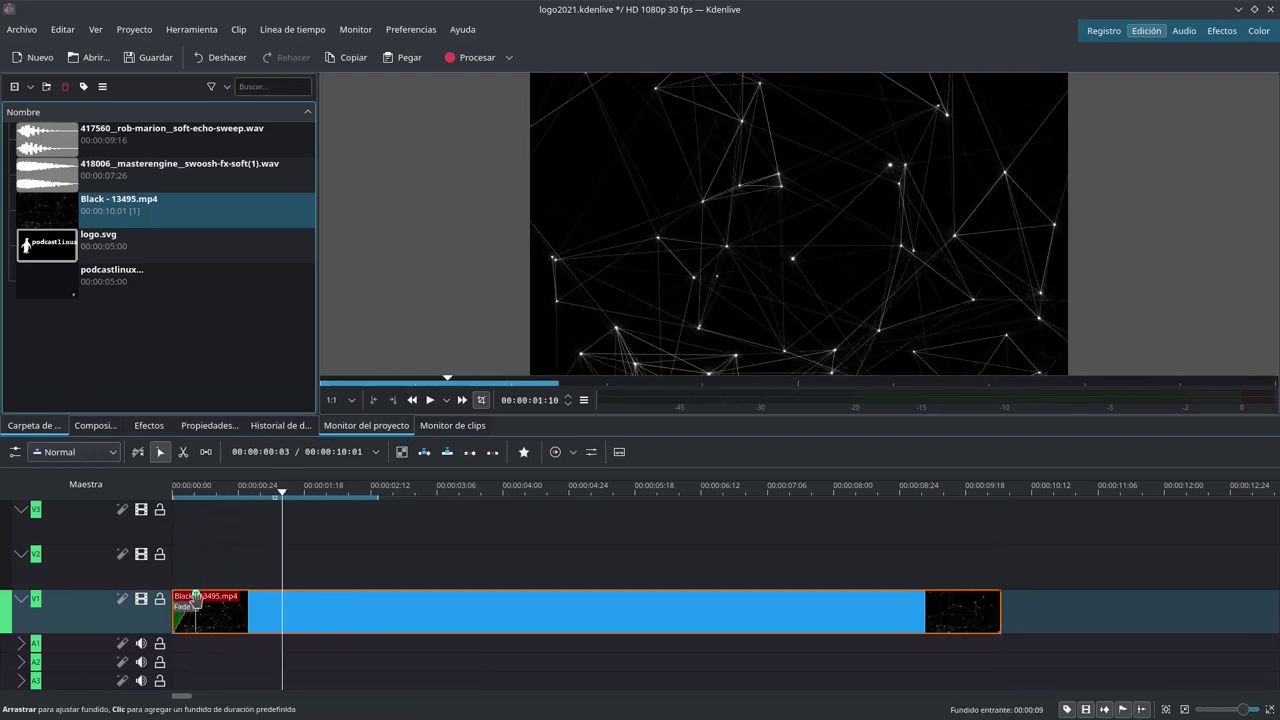
Step: Give the background clip on V1 a short fade-in and play it from the start of the timeline
left_click(193, 494)
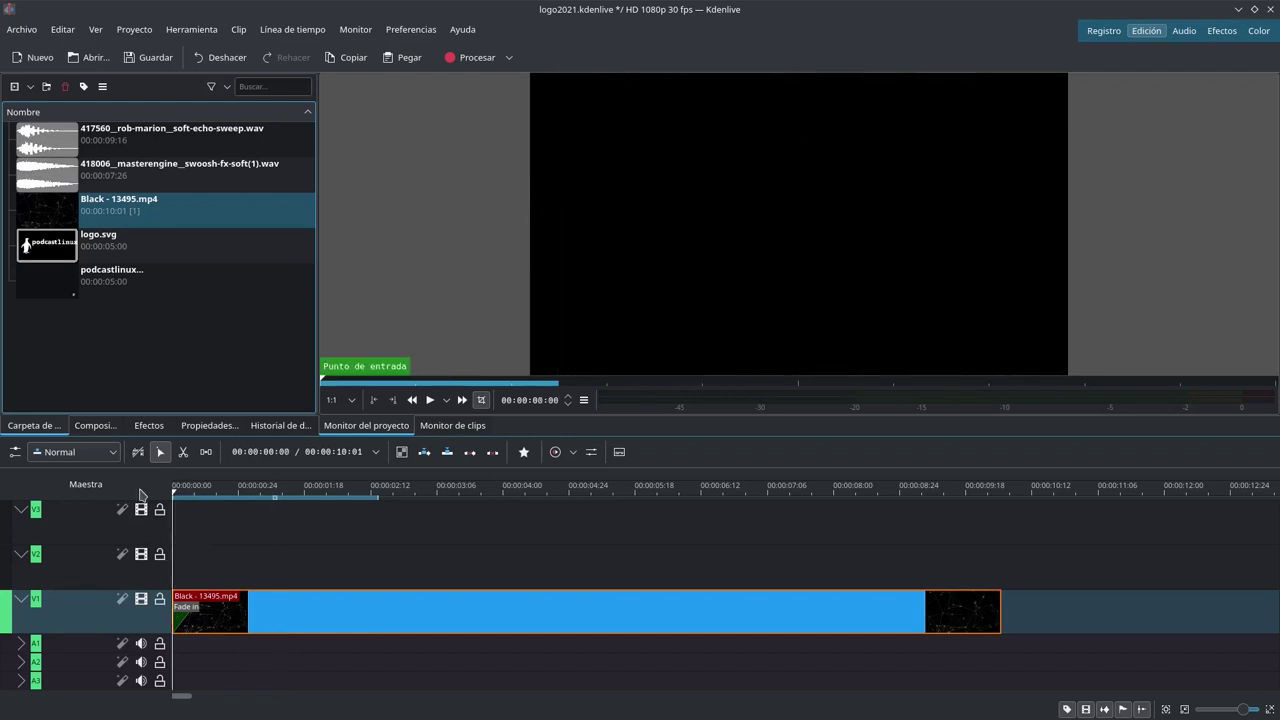
key("space")
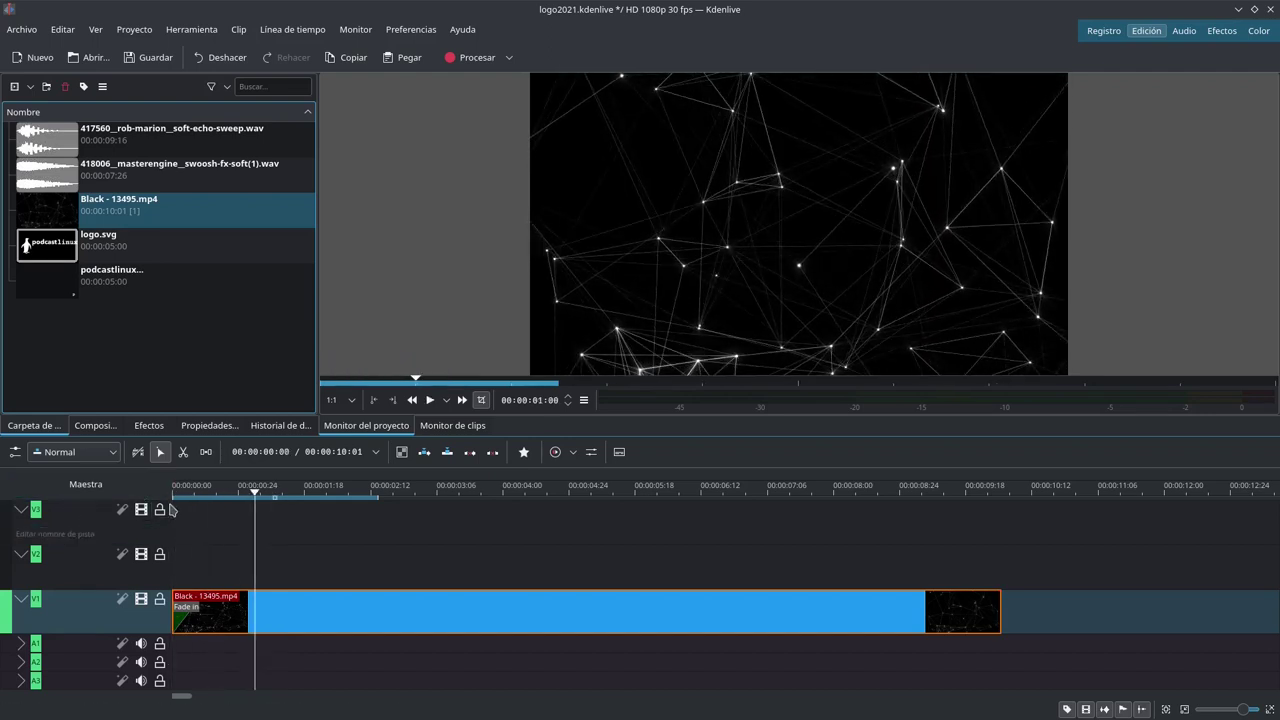
Step: Preview the background's opening fade and place logo.svg on track V2, starting just before the one-second mark
left_click(179, 490)
key("space")
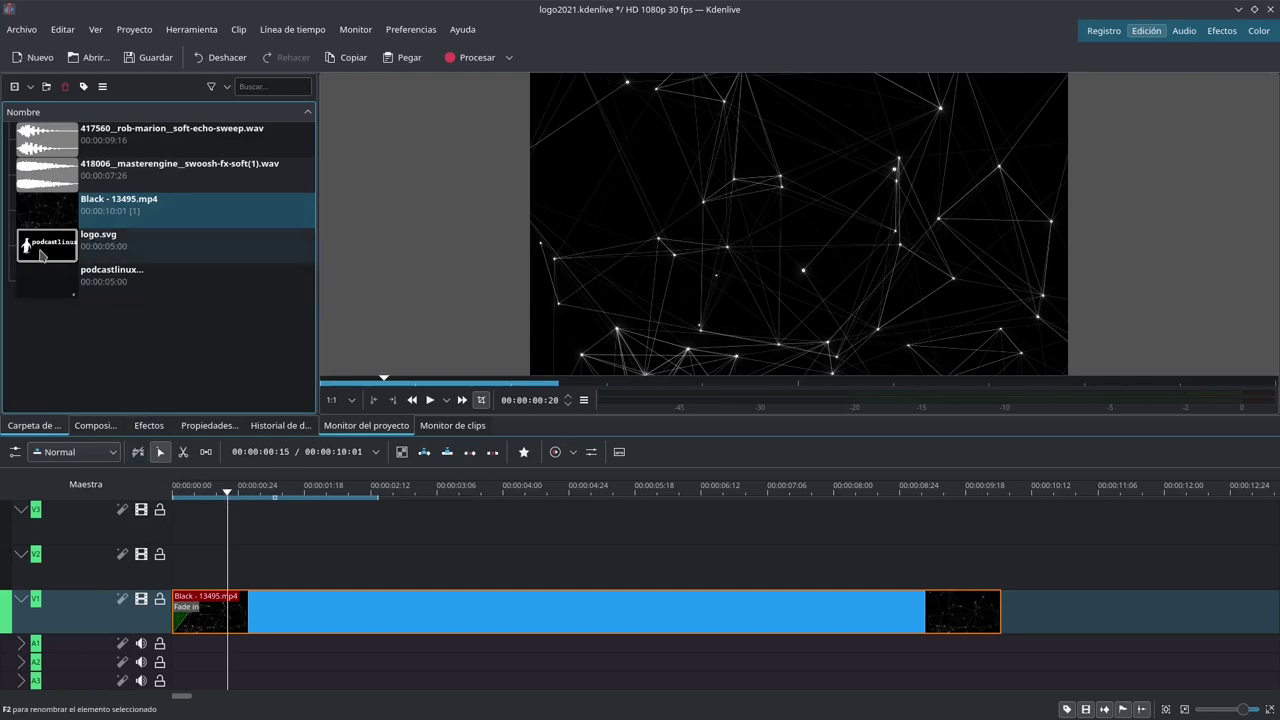
left_click_drag(40, 255, 217, 576)
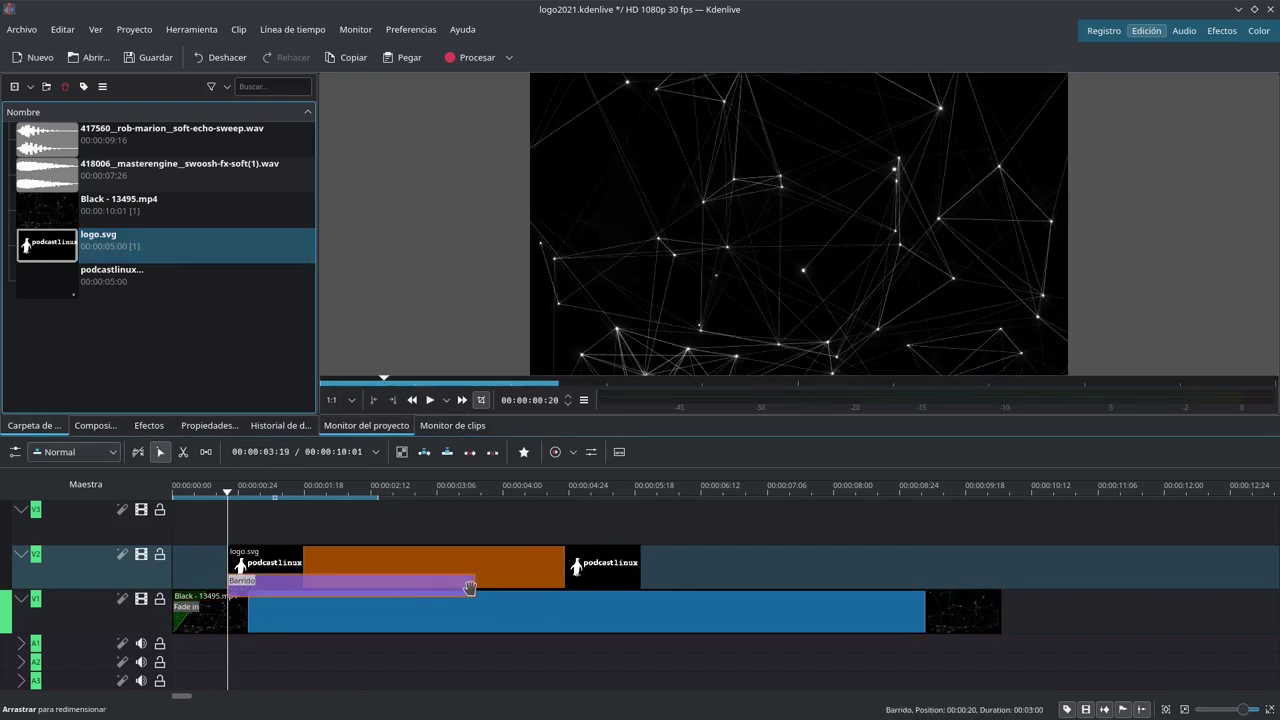
Step: Give the start of the logo clip a 3-second Barrido composition and preview how the logo appears
left_click_drag(475, 588, 253, 585)
left_click(303, 591)
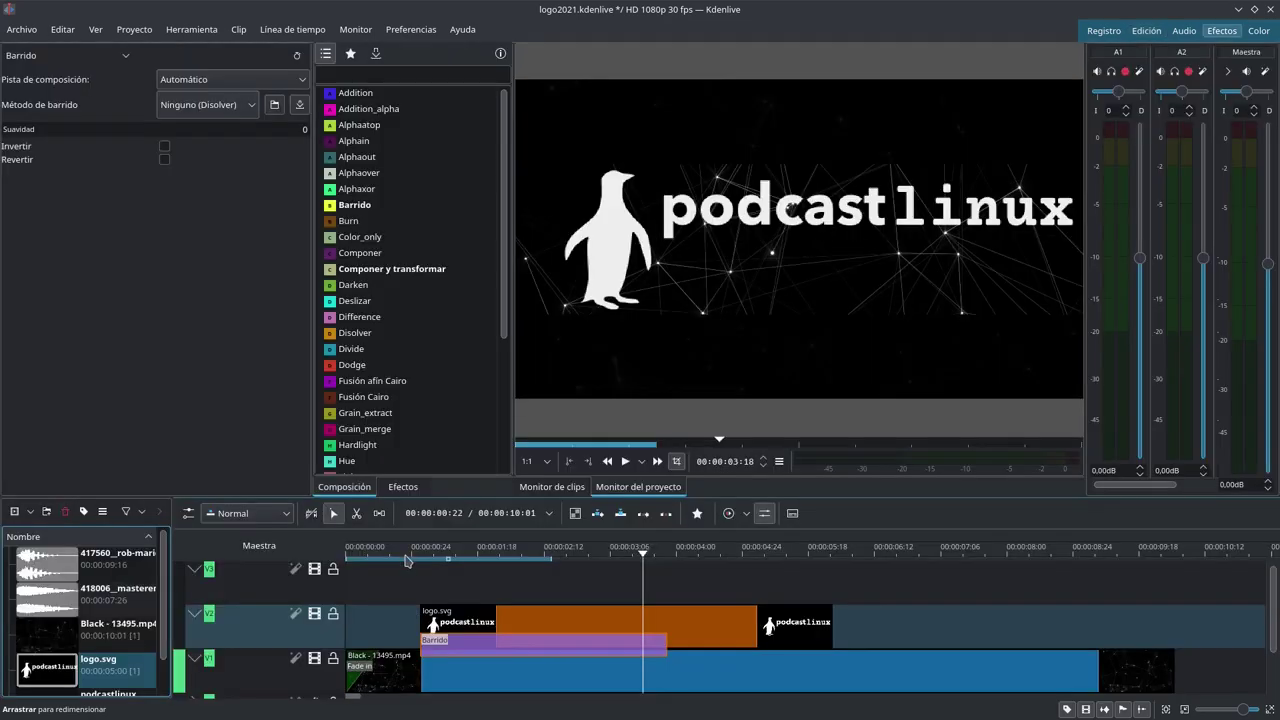
key("space")
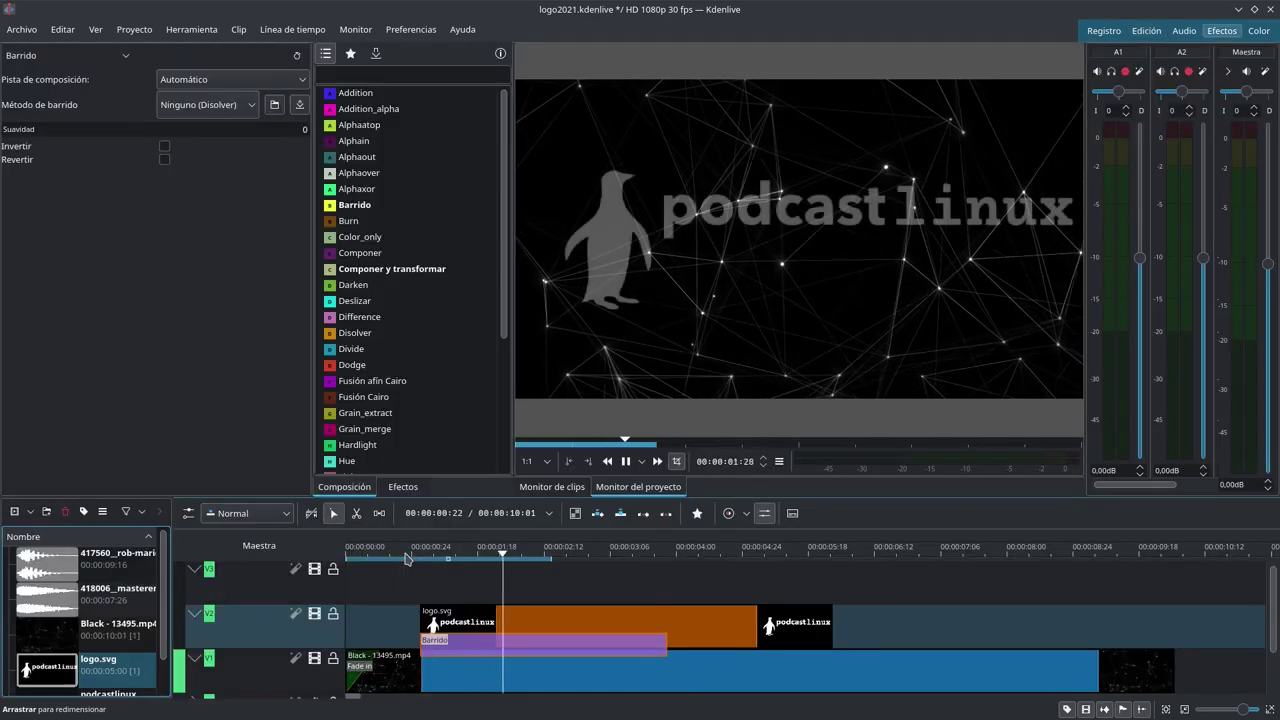
key("space")
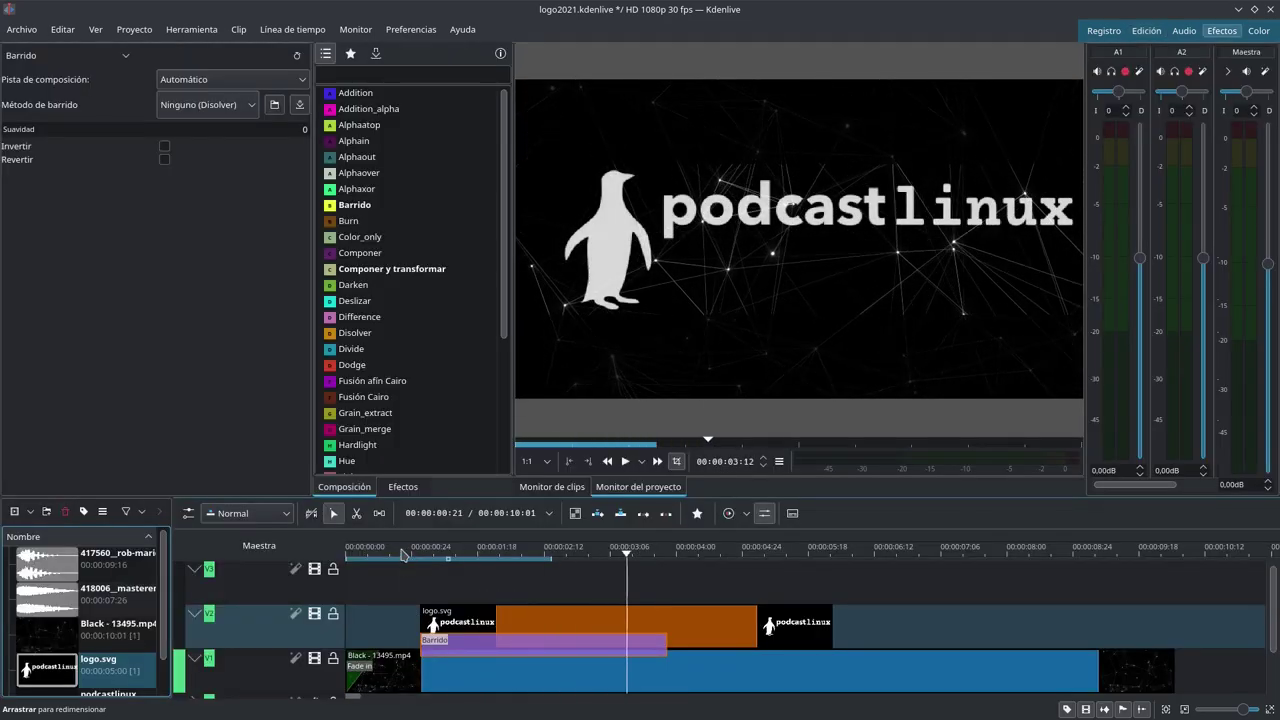
Step: Apply the Posición y zoom effect to the logo clip, setting its size to 90% and its position to X 60, Y 75
left_click(401, 488)
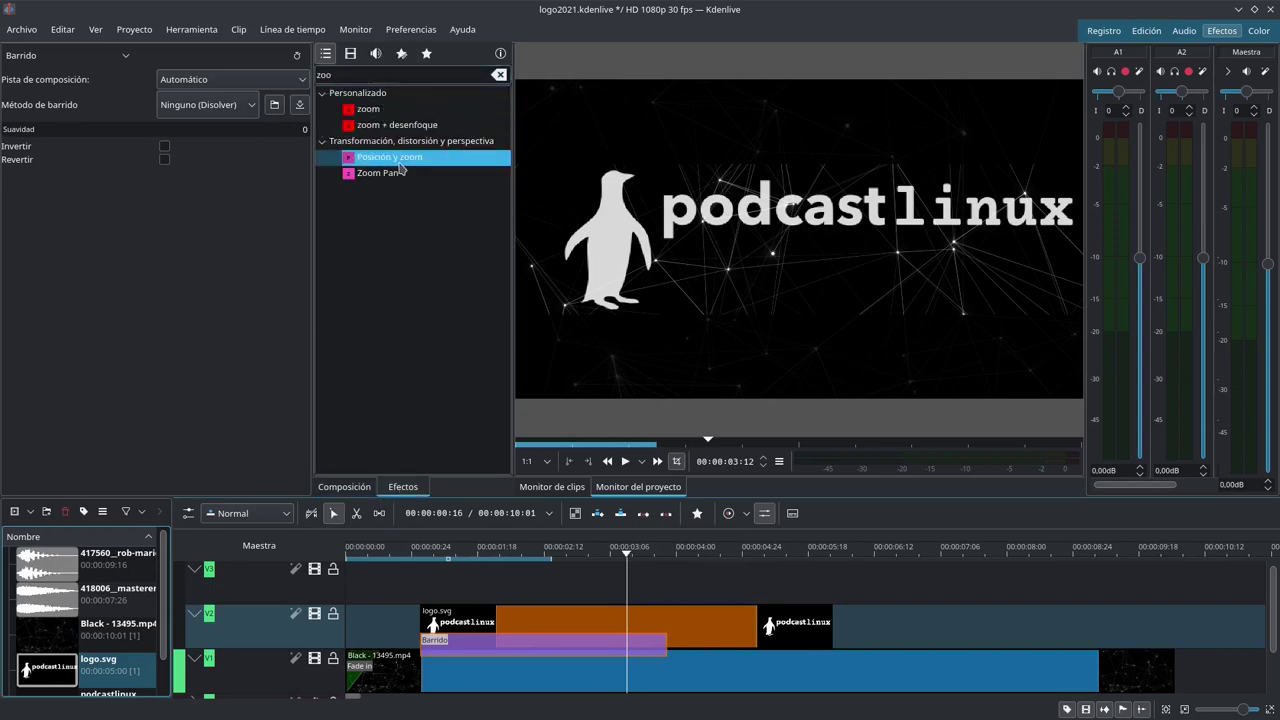
left_click_drag(513, 613, 529, 617)
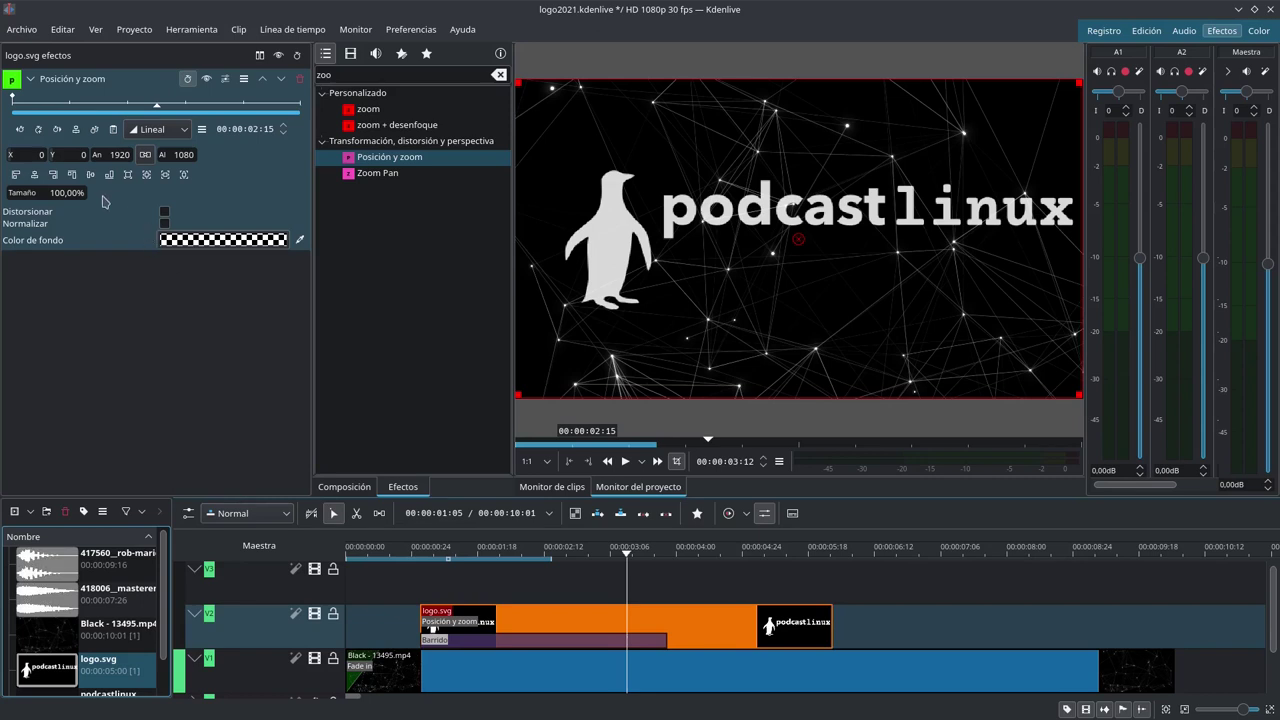
scroll(62, 194, "down", 10)
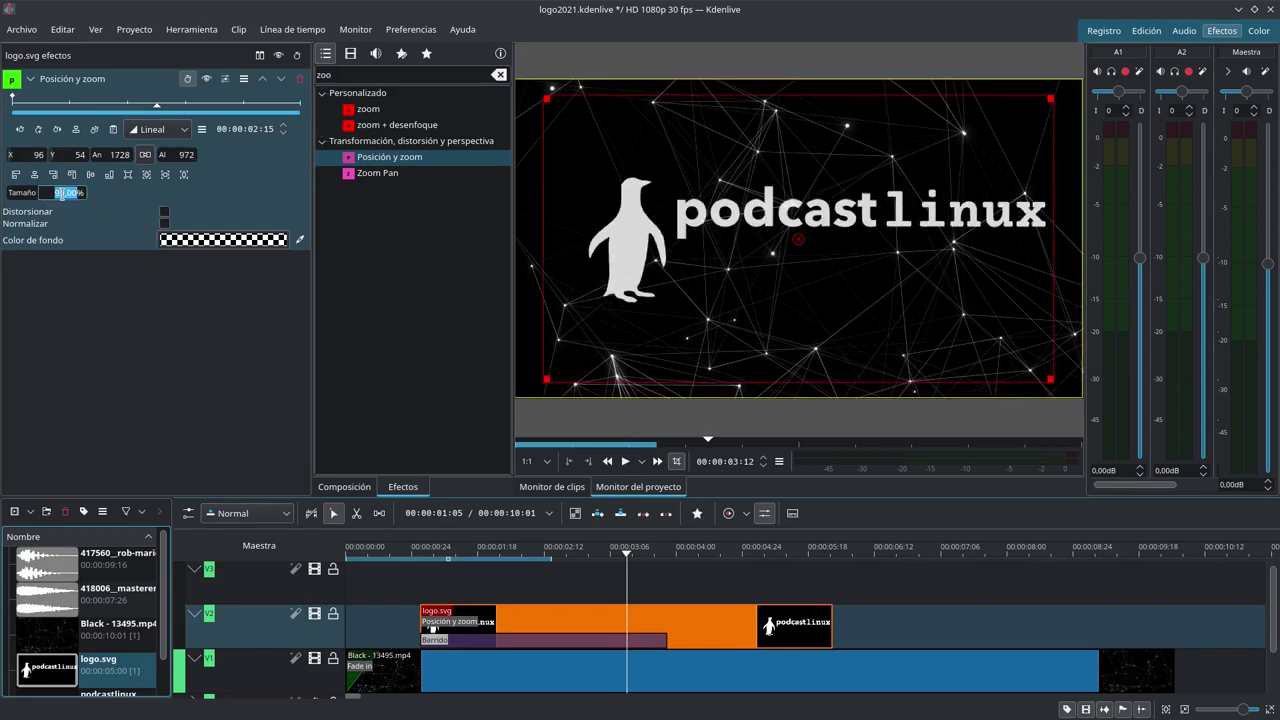
left_click_drag(800, 238, 790, 244)
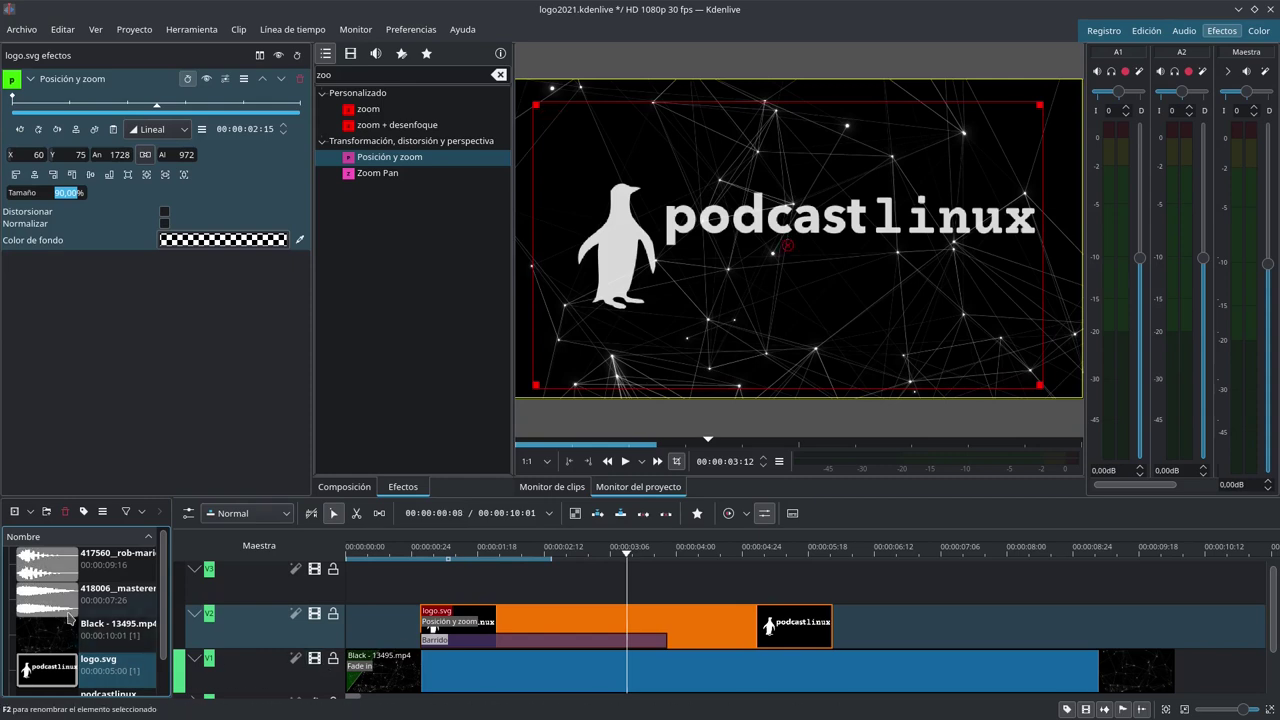
Step: Place the podcastlinux title clip on track V3, aligned with the start of the logo clip, and preview it
scroll(68, 650, "down", 1)
left_click_drag(52, 676, 427, 577)
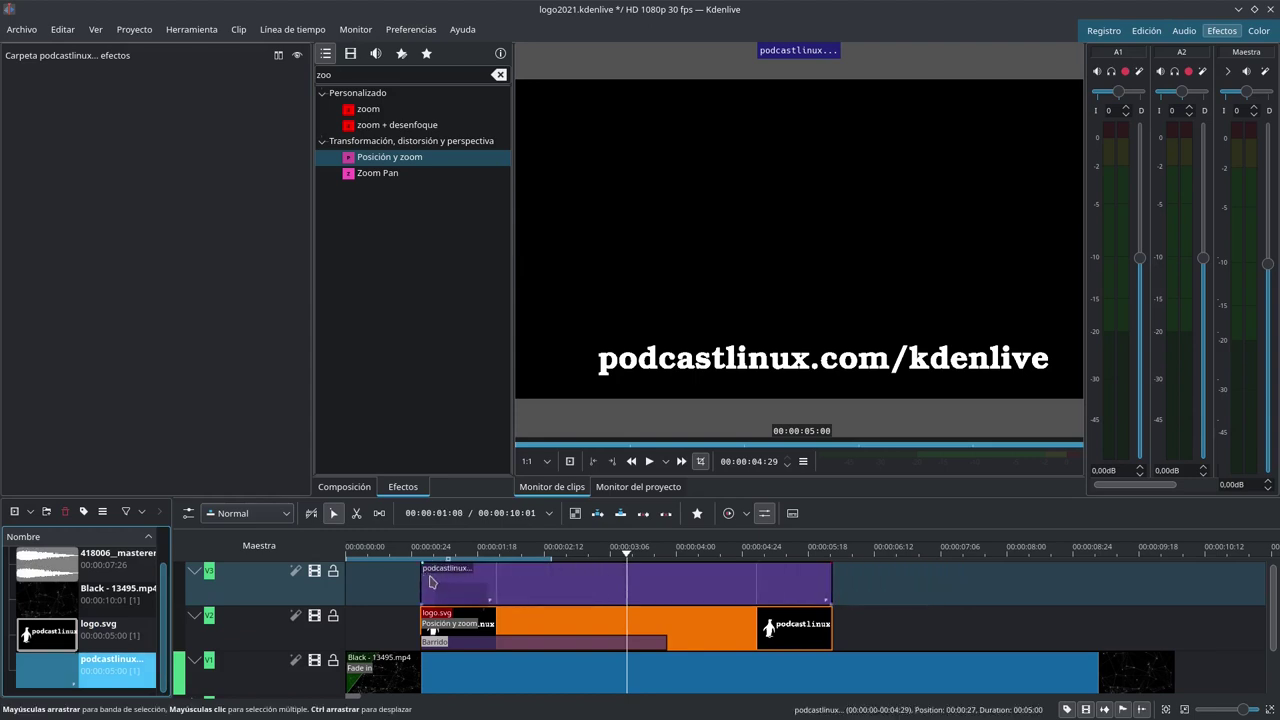
left_click(408, 556)
key("space")
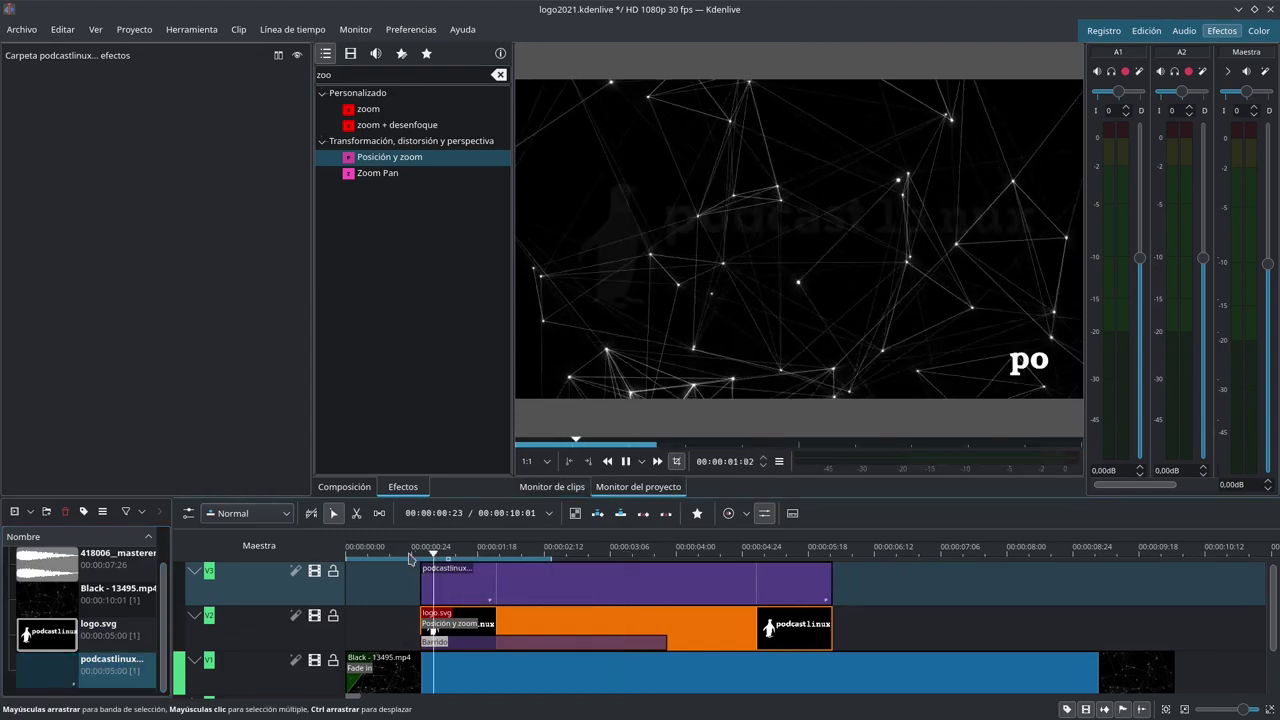
Step: Start the title on V3 at 1:16, extend both title and logo clips to the background's end, and preview the result
left_click_drag(492, 577, 554, 574)
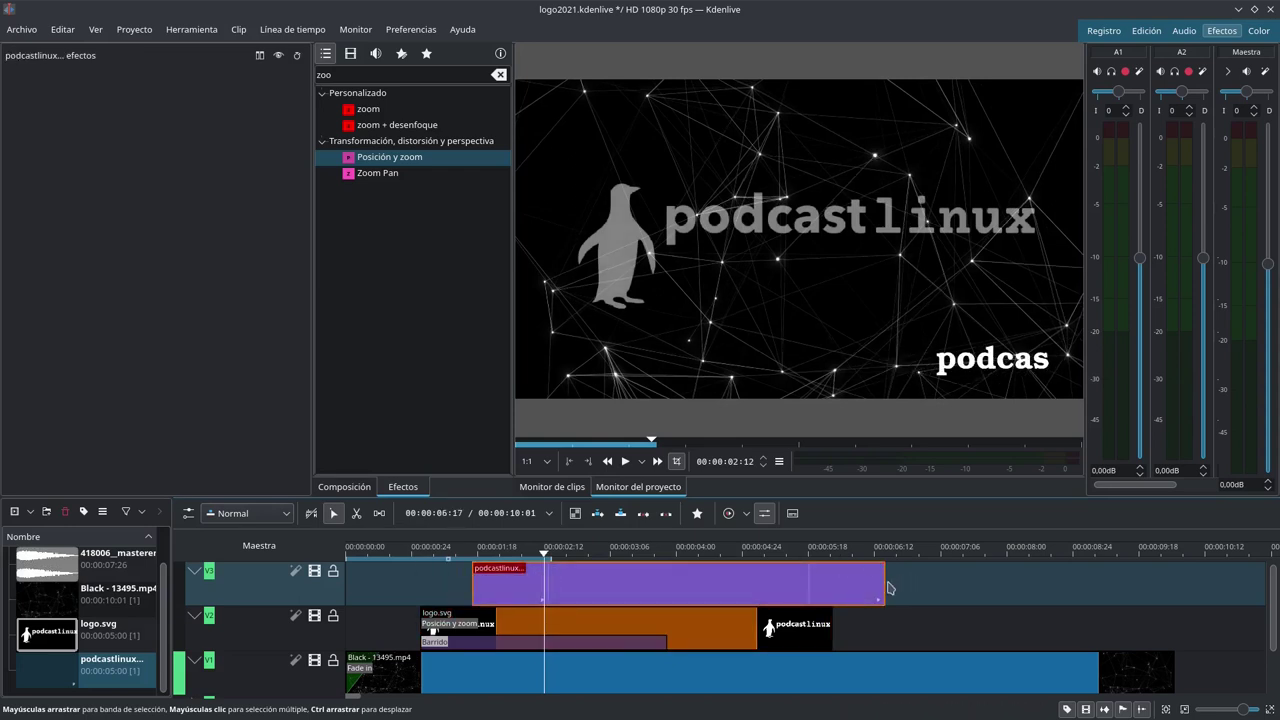
left_click_drag(941, 577, 1175, 577)
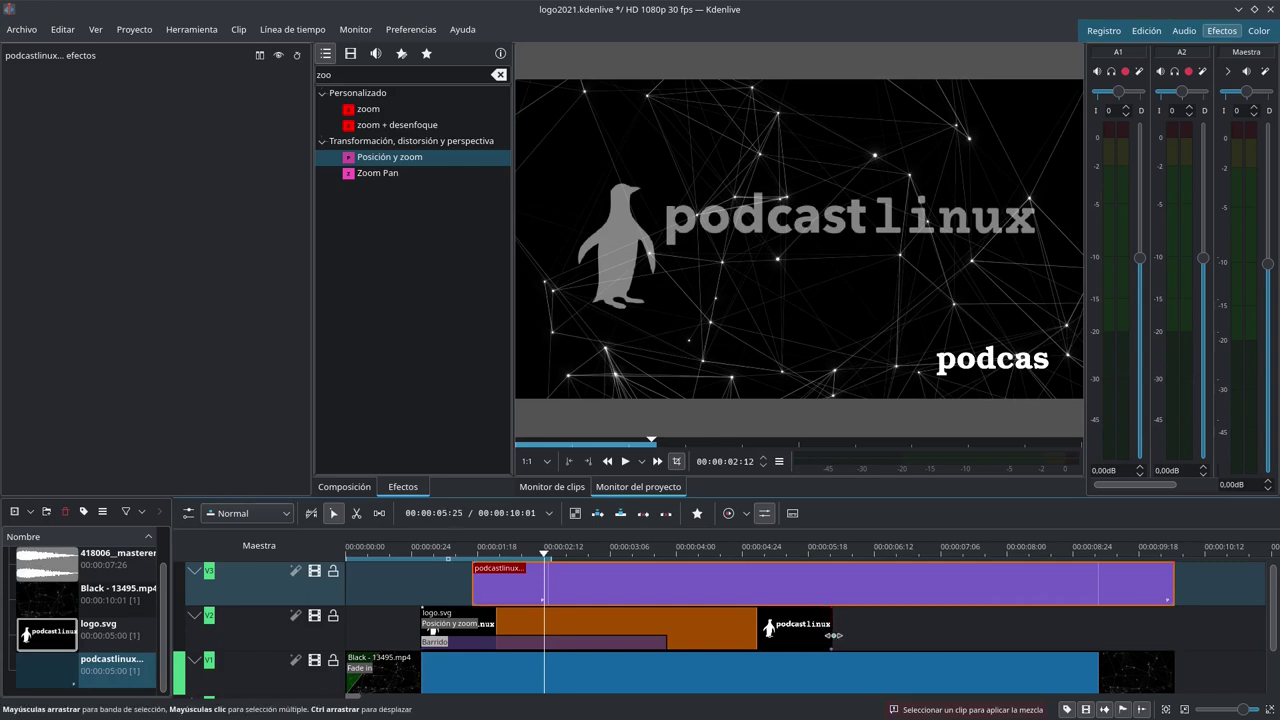
left_click_drag(832, 635, 1180, 613)
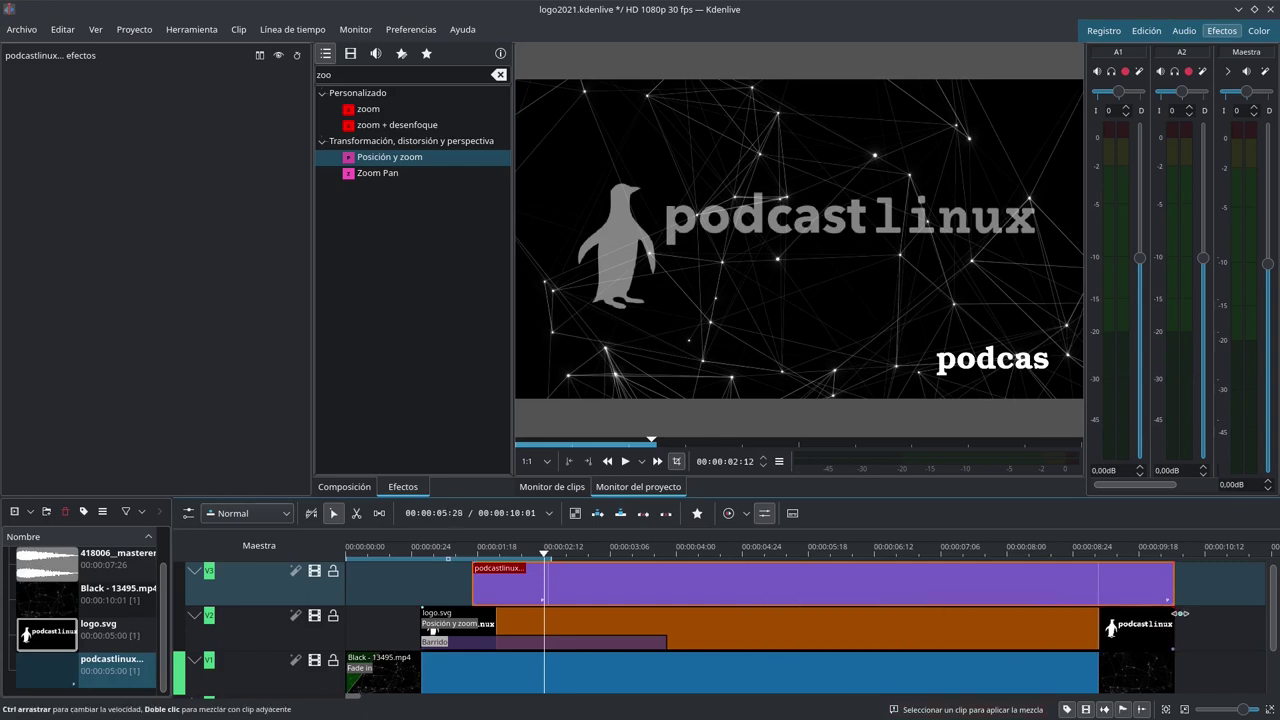
left_click(463, 553)
key("space")
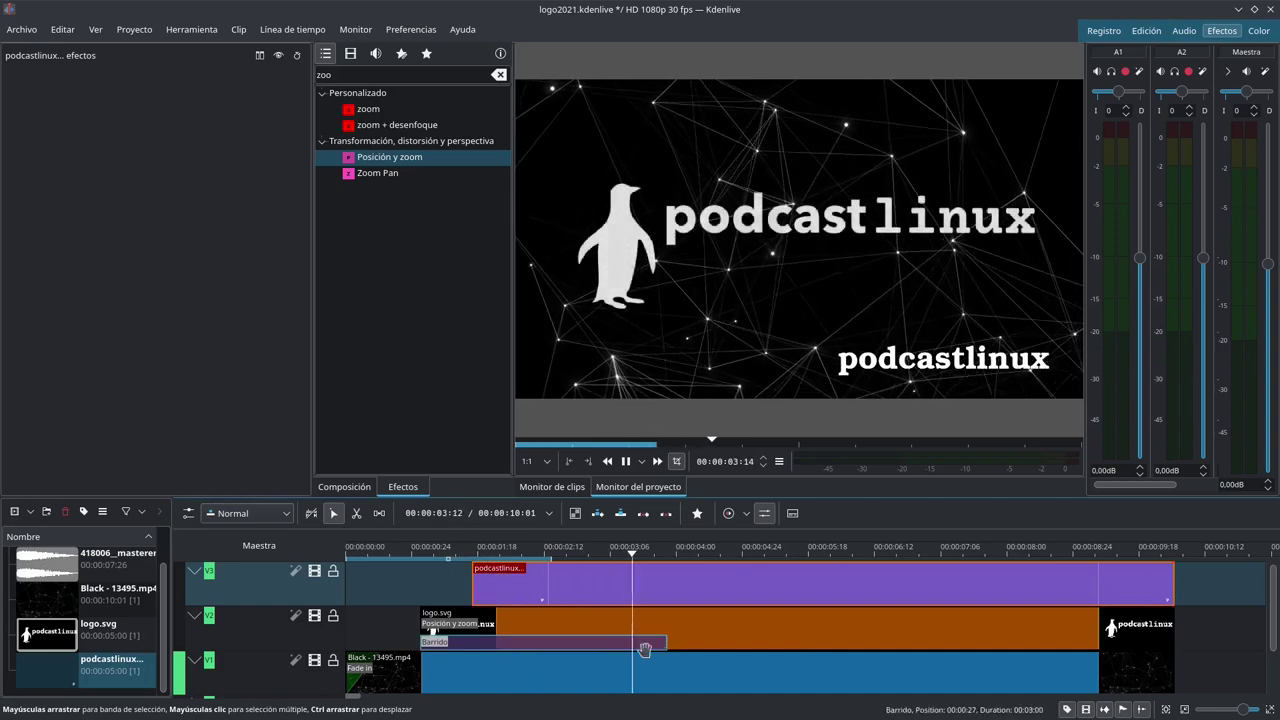
key("space")
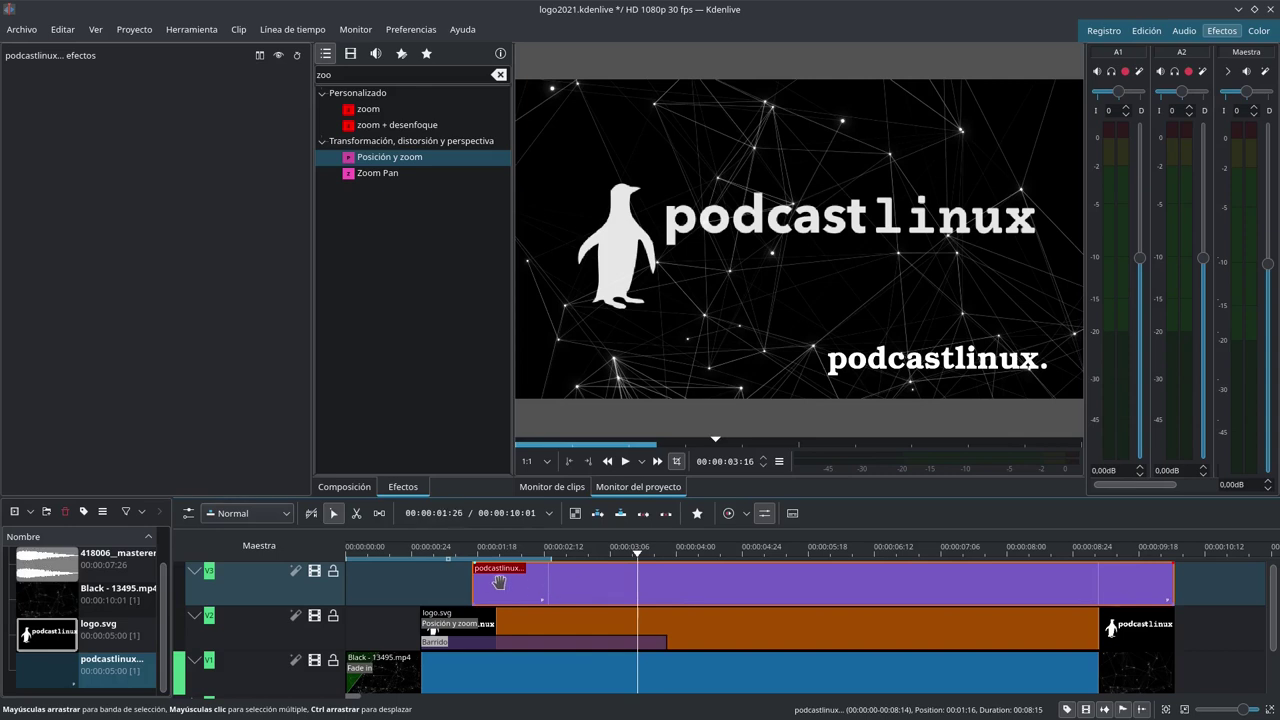
Step: Shift the title clip to start at 1:25, trim its end to match the background clip, and play the sequence
left_click_drag(498, 582, 523, 582)
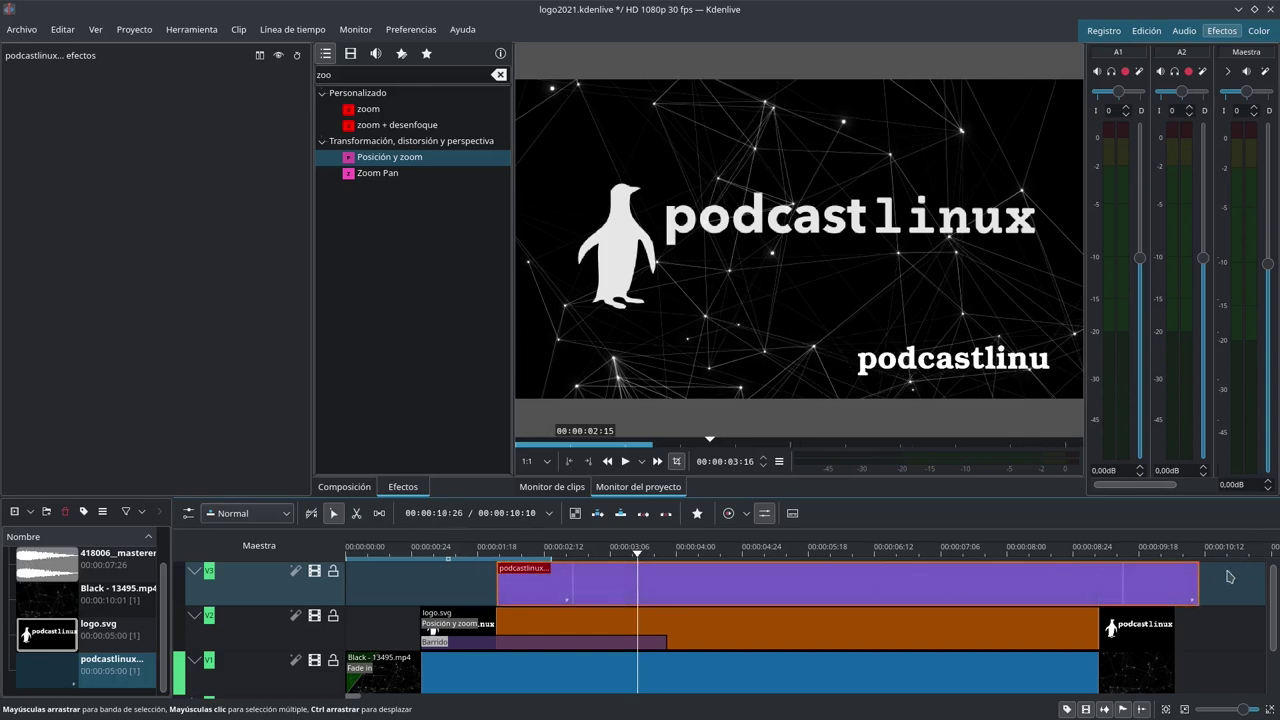
left_click_drag(1203, 588, 1177, 590)
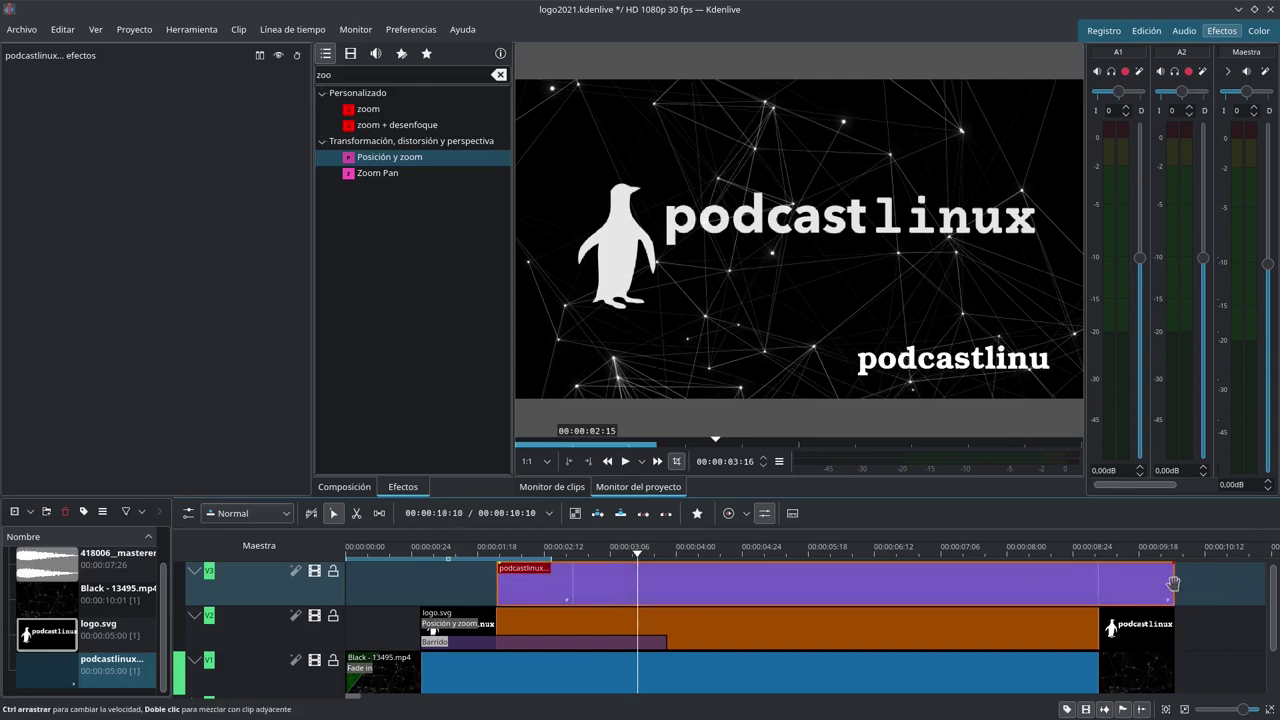
left_click(370, 553)
key("space")
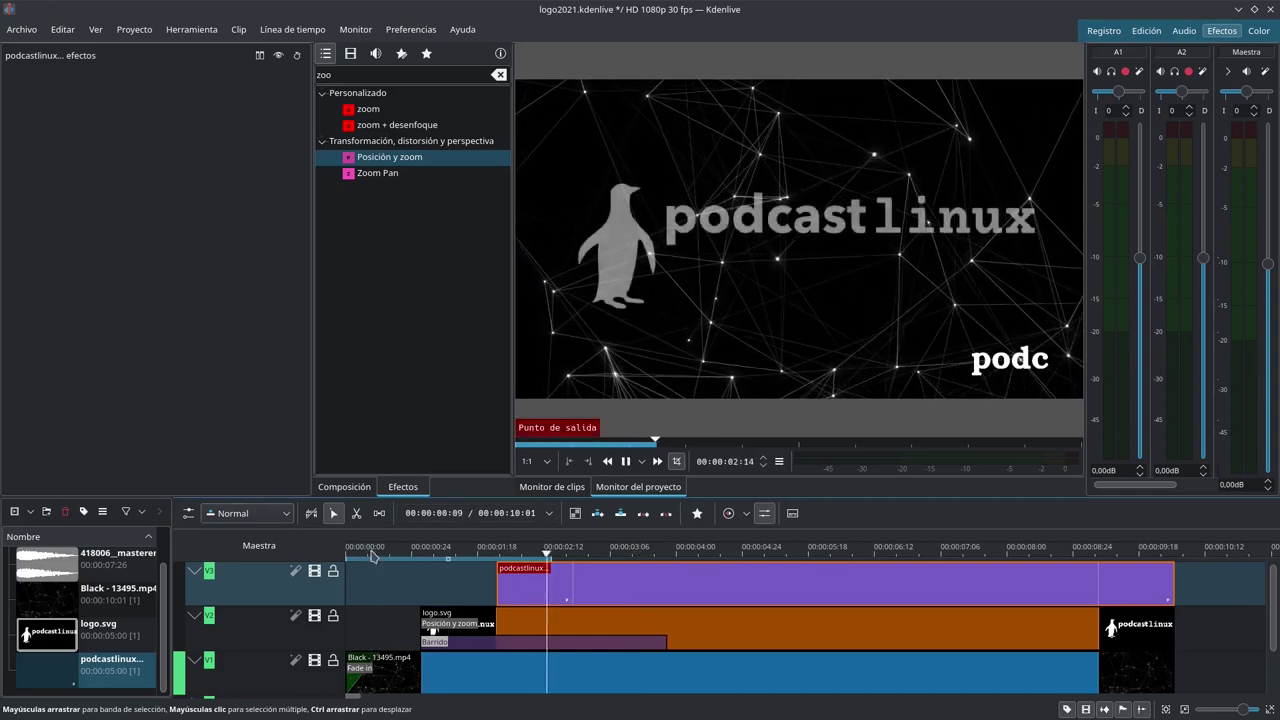
Step: Shorten the logo's Barrido composition to about one and a half seconds and preview the faster fade
key("space")
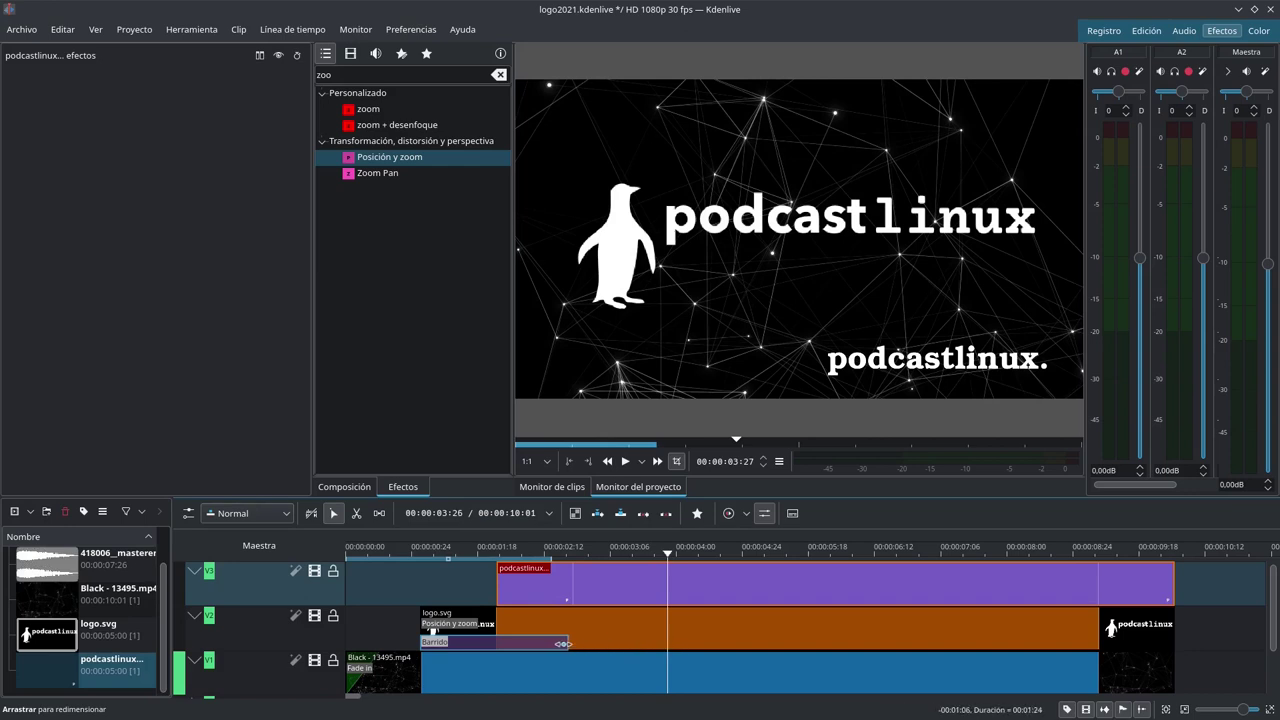
left_click(399, 553)
key("space")
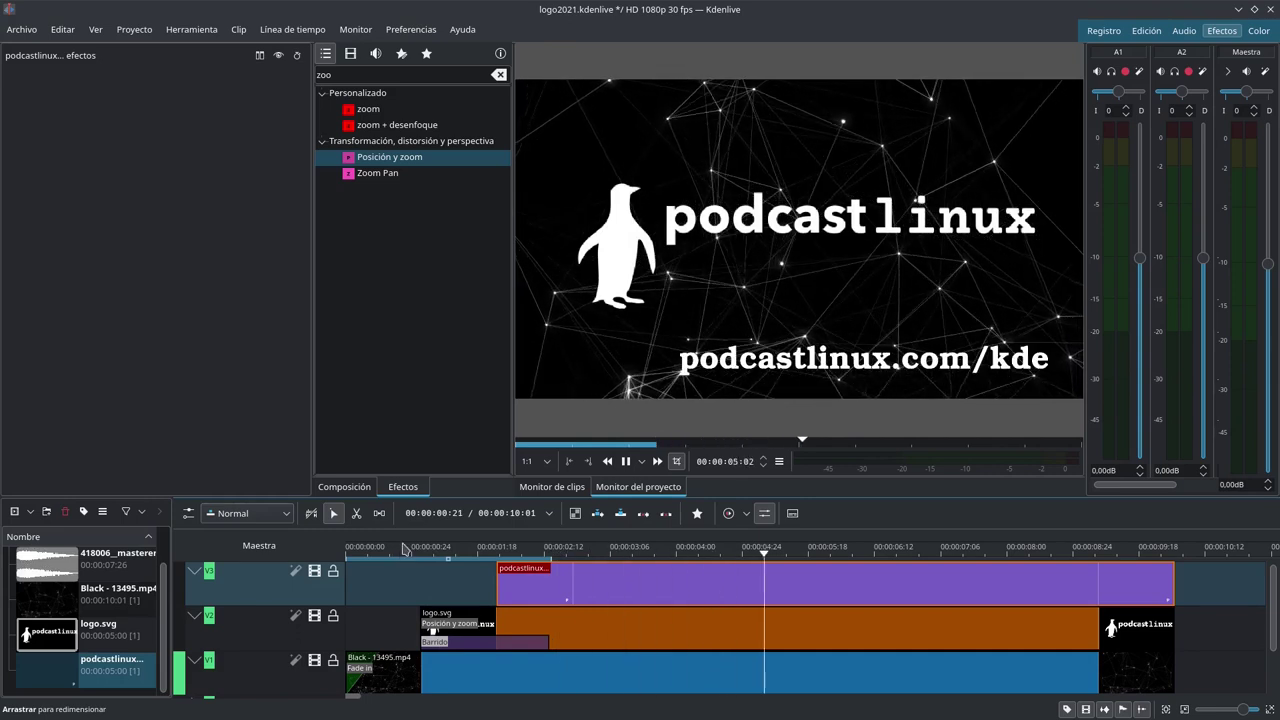
key("space")
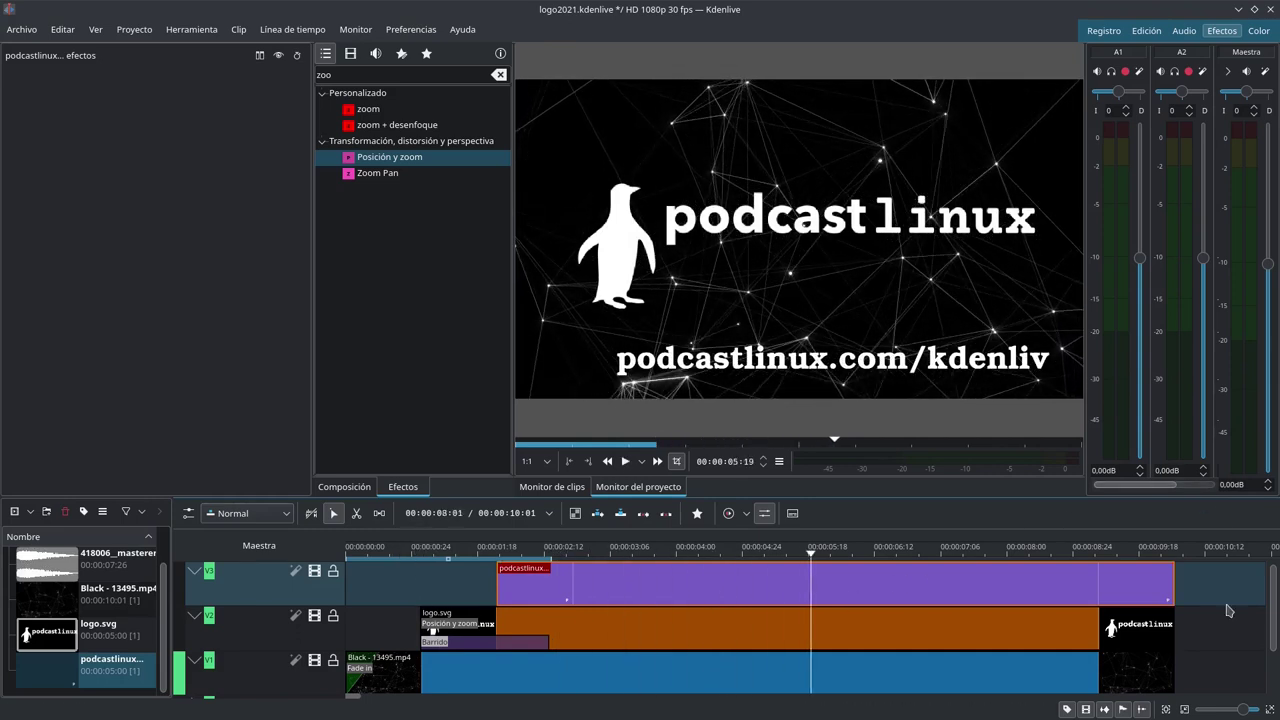
Step: Place the 418006 masterengine swoosh-fx-soft sound at the start of audio track A1 and play from the beginning
scroll(1273, 615, "down", 2)
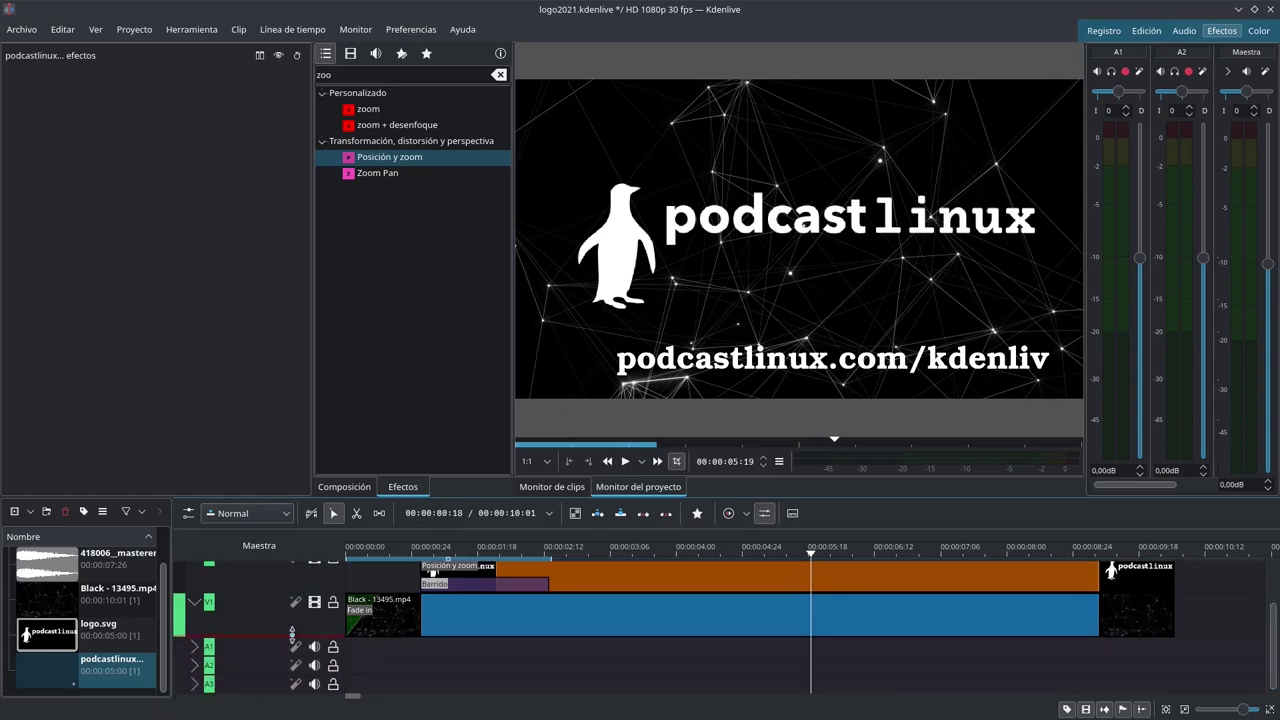
scroll(65, 580, "up", 1)
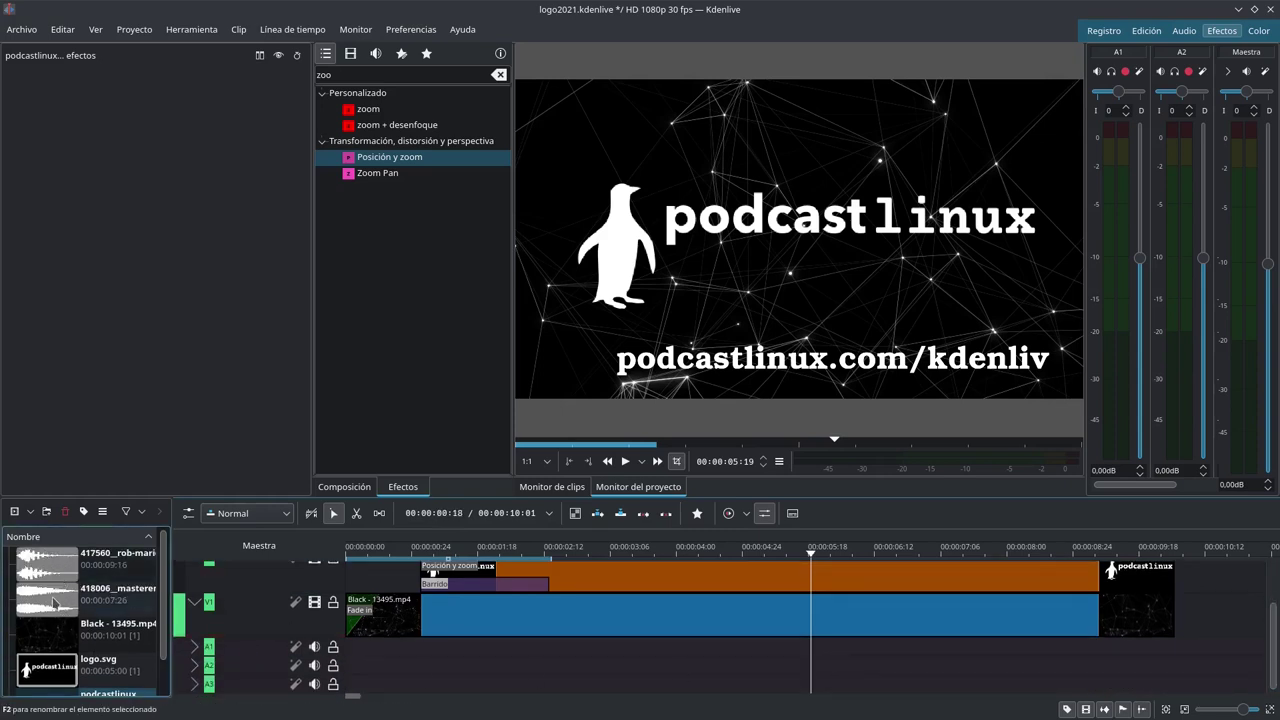
left_click_drag(55, 603, 462, 648)
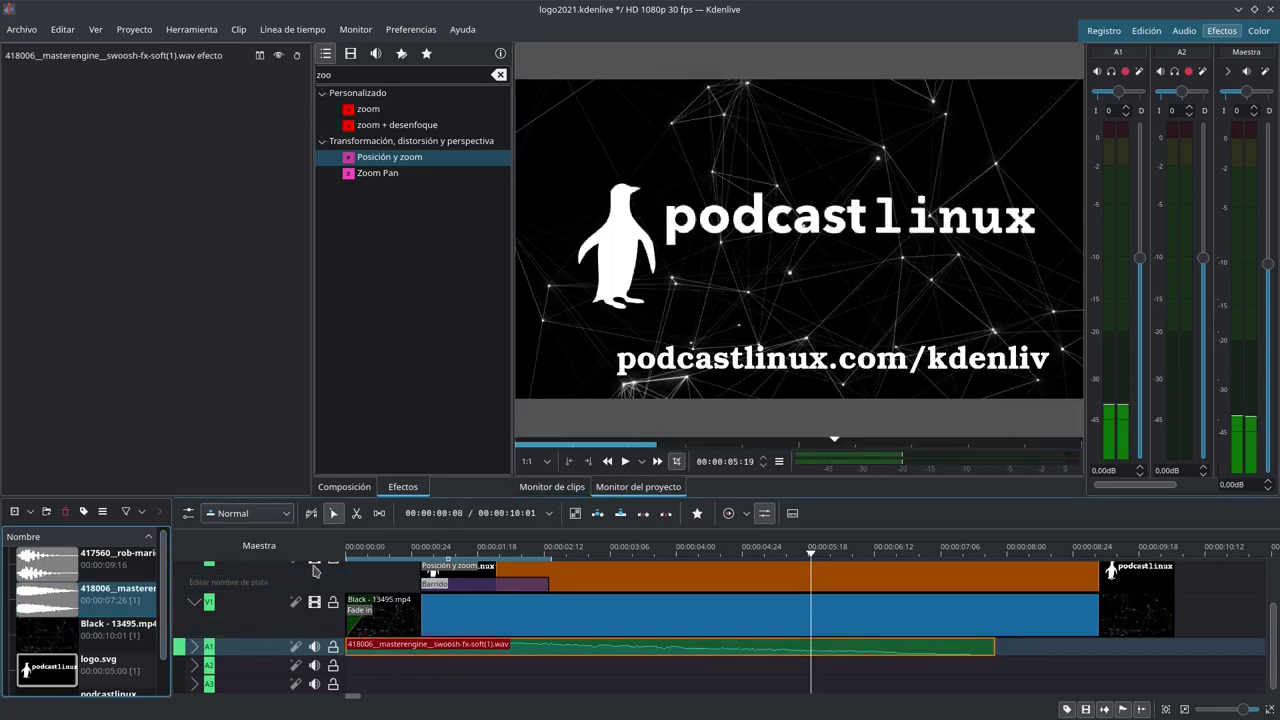
key("Home")
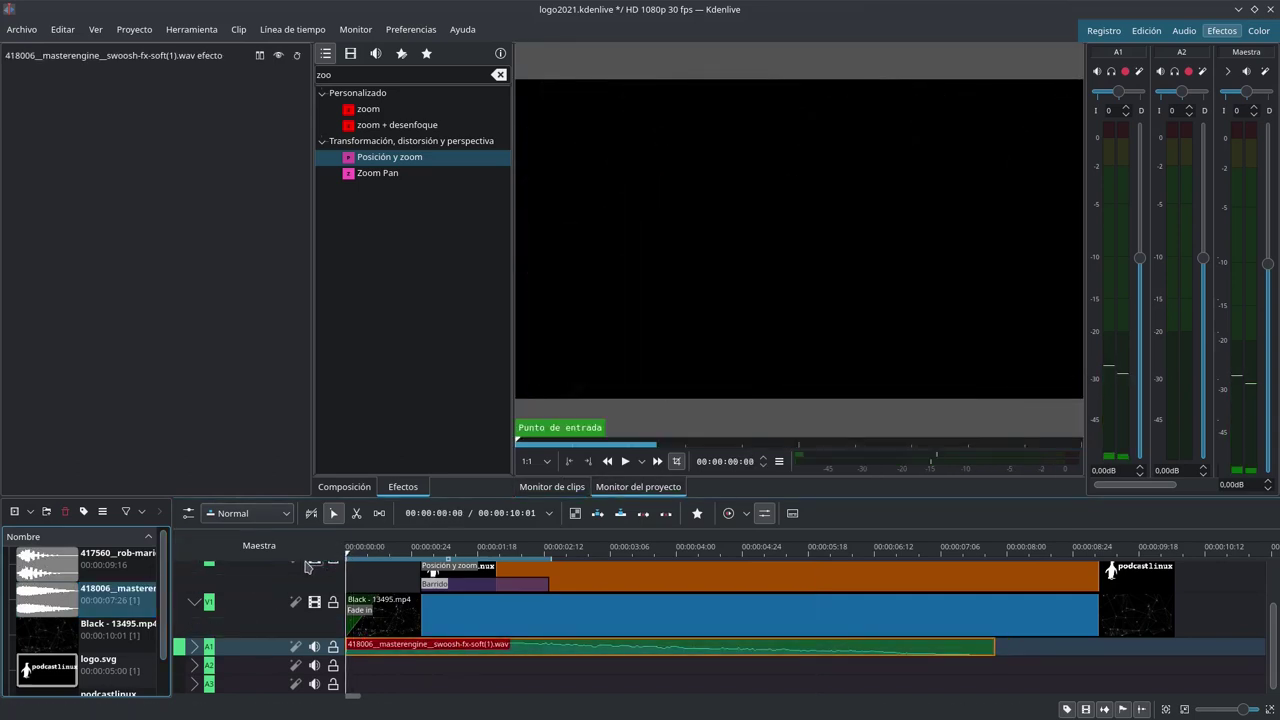
key("space")
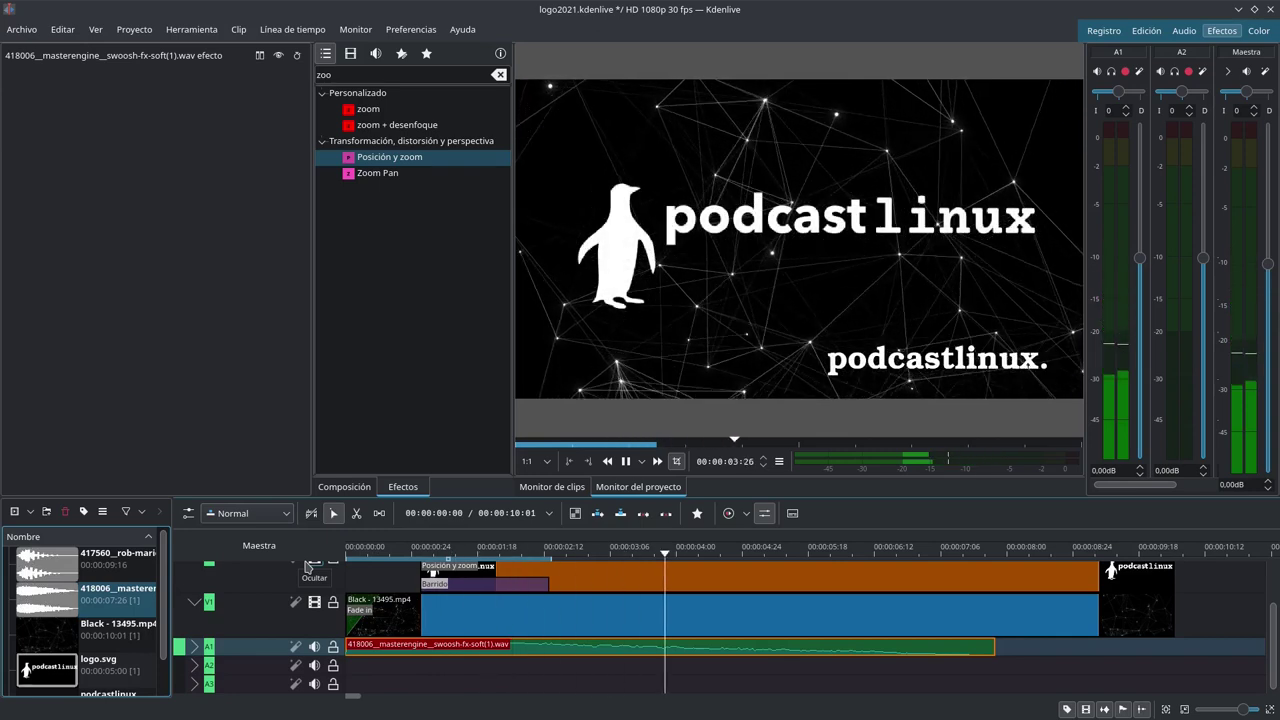
key("space")
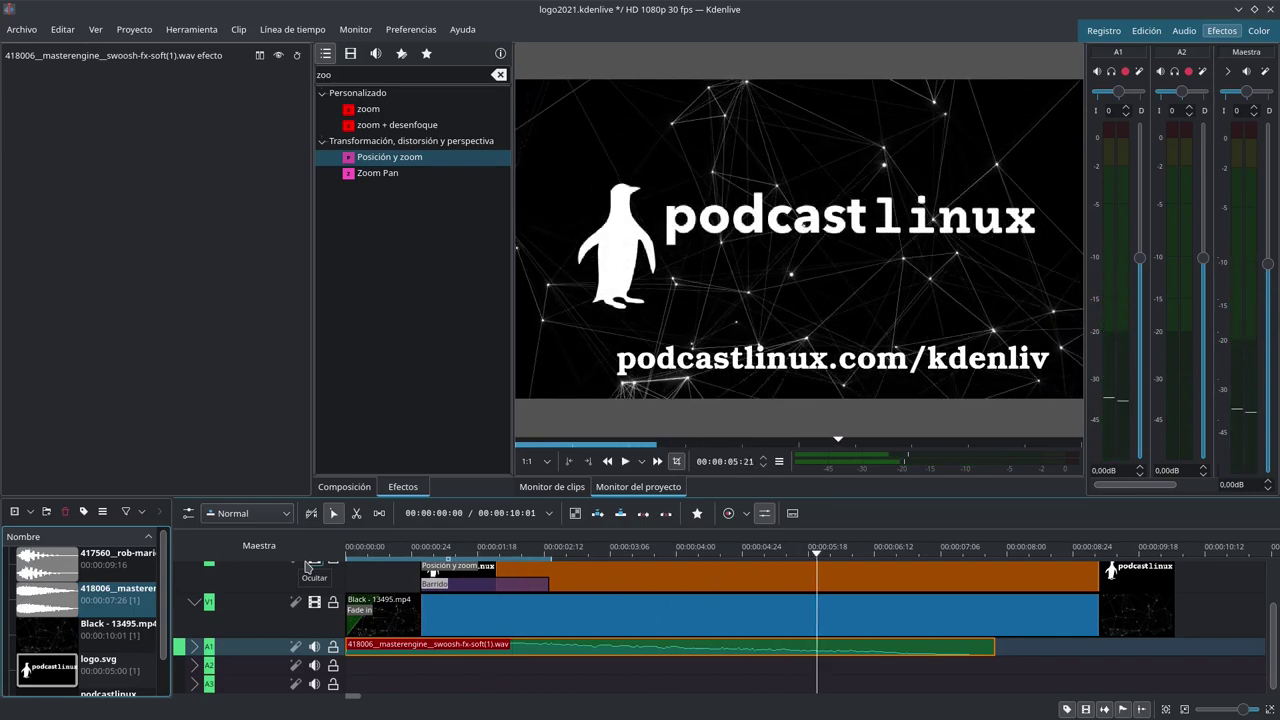
Step: Place the 417560 rob-marion soft-echo-sweep sound on track A2 at about 3 seconds and play it with the video
left_click_drag(117, 560, 591, 666)
left_click(503, 549)
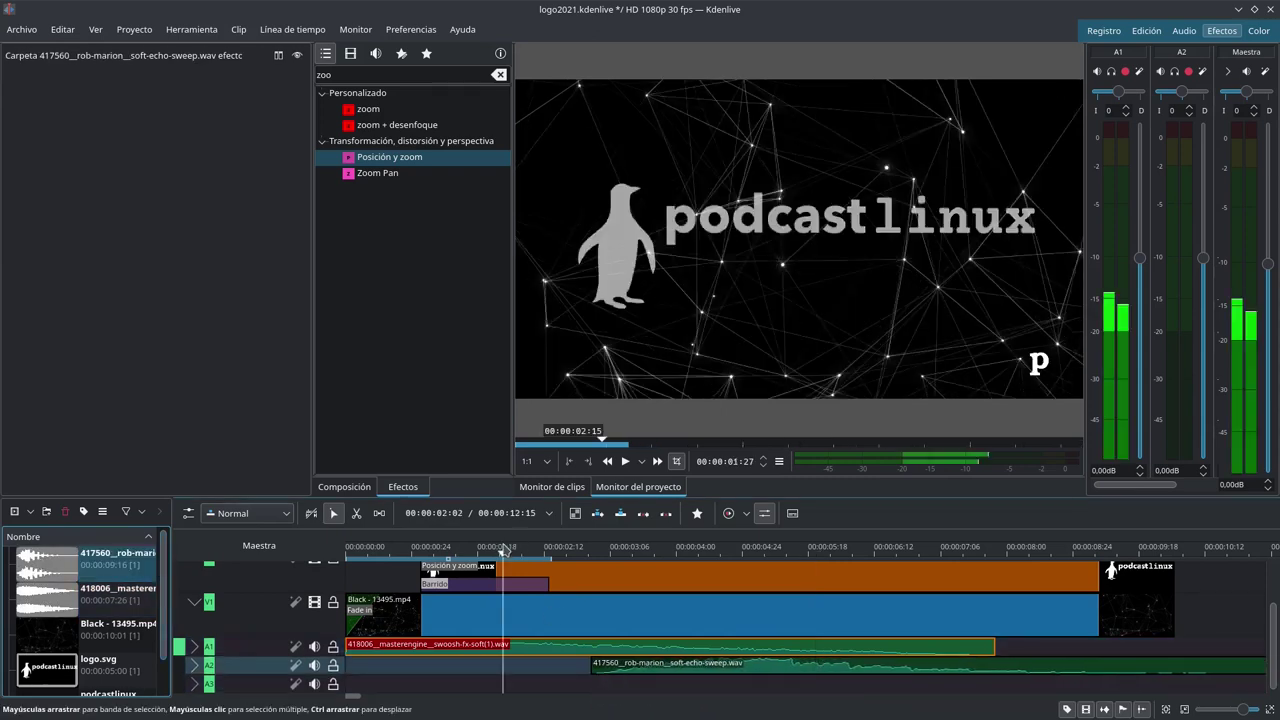
left_click(417, 551)
key("space")
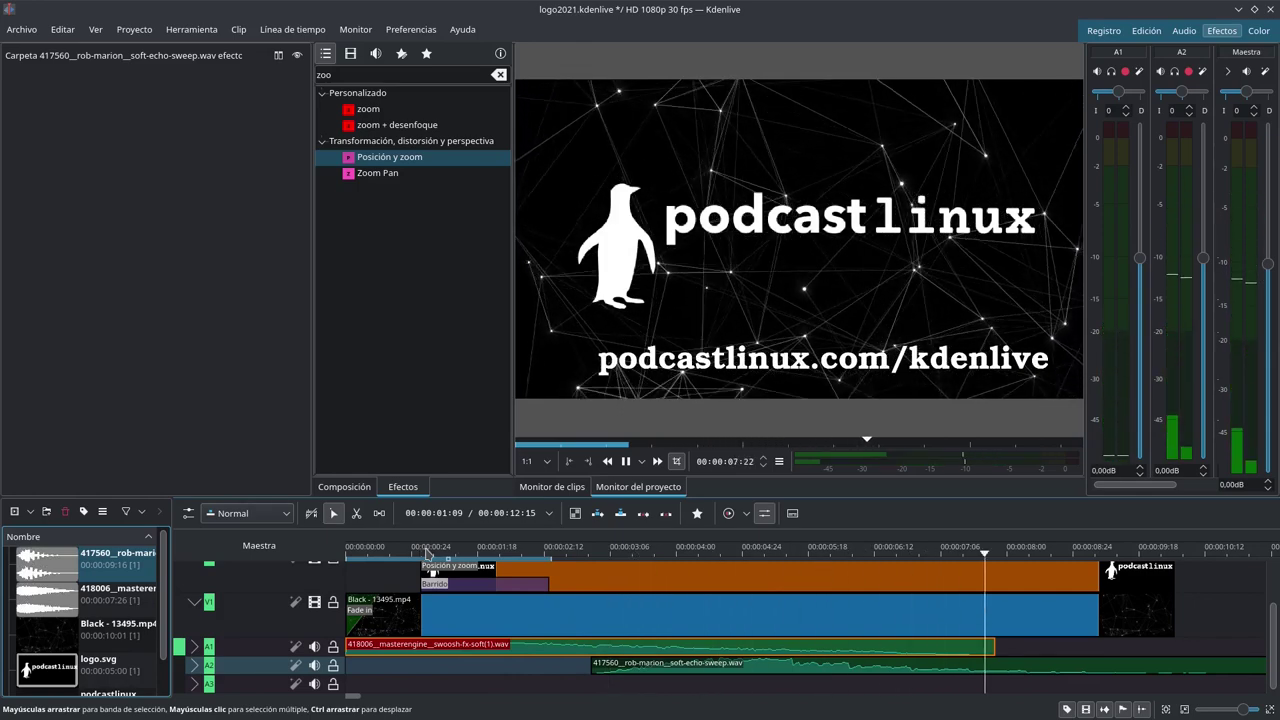
key("space")
Step: Move the soft-echo-sweep sound on A2 earlier so it starts where the Barrido composition ends, and preview the timing
left_click_drag(675, 665, 633, 665)
left_click(519, 557)
key("space")
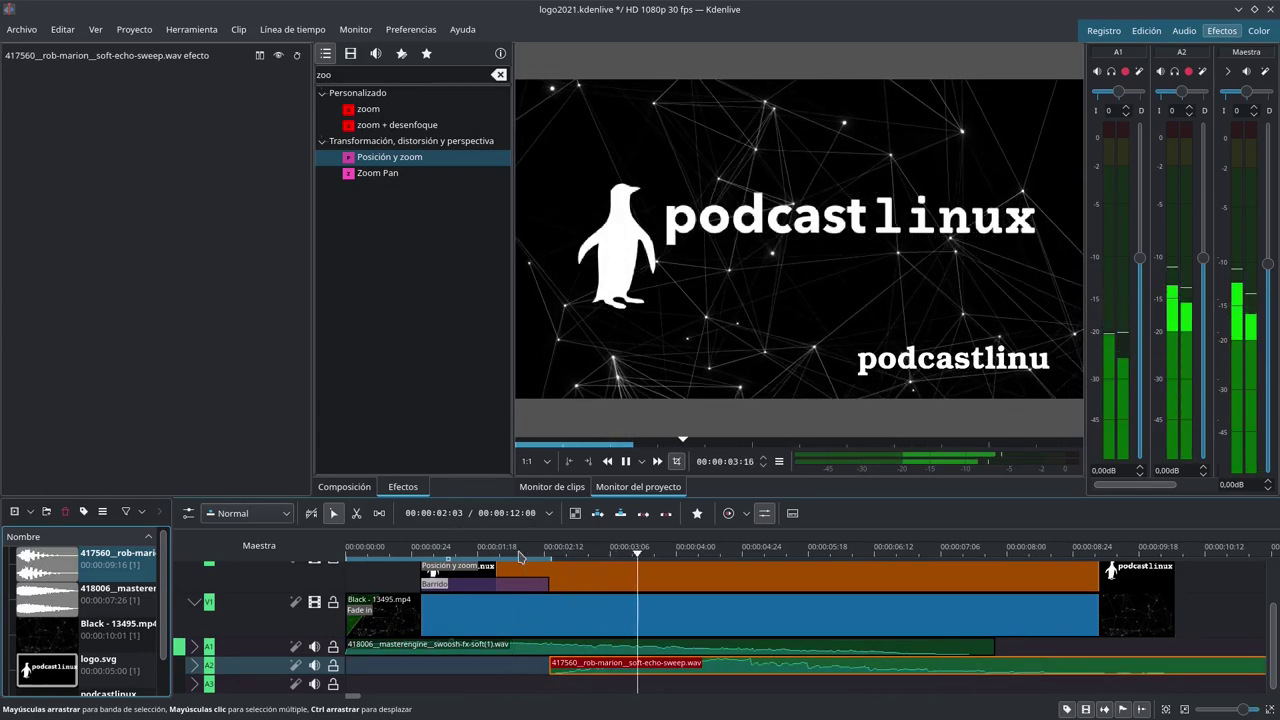
key("space")
left_click(418, 550)
key("space")
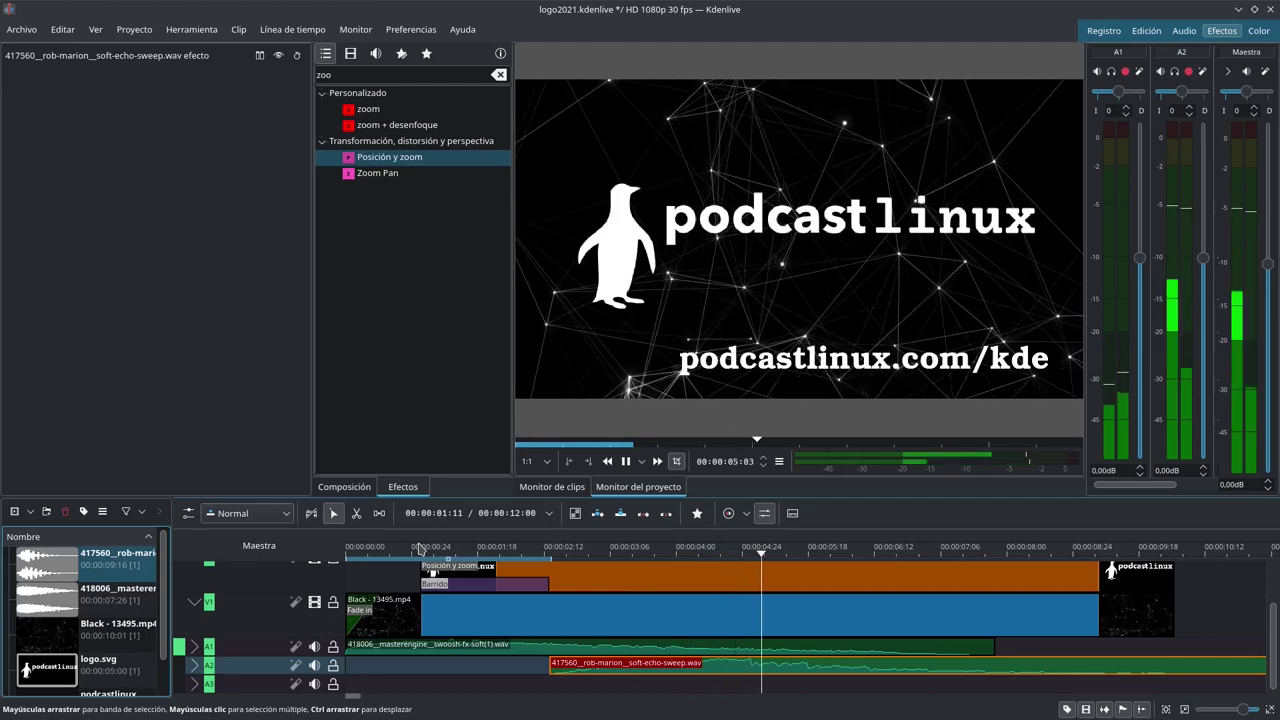
key("space")
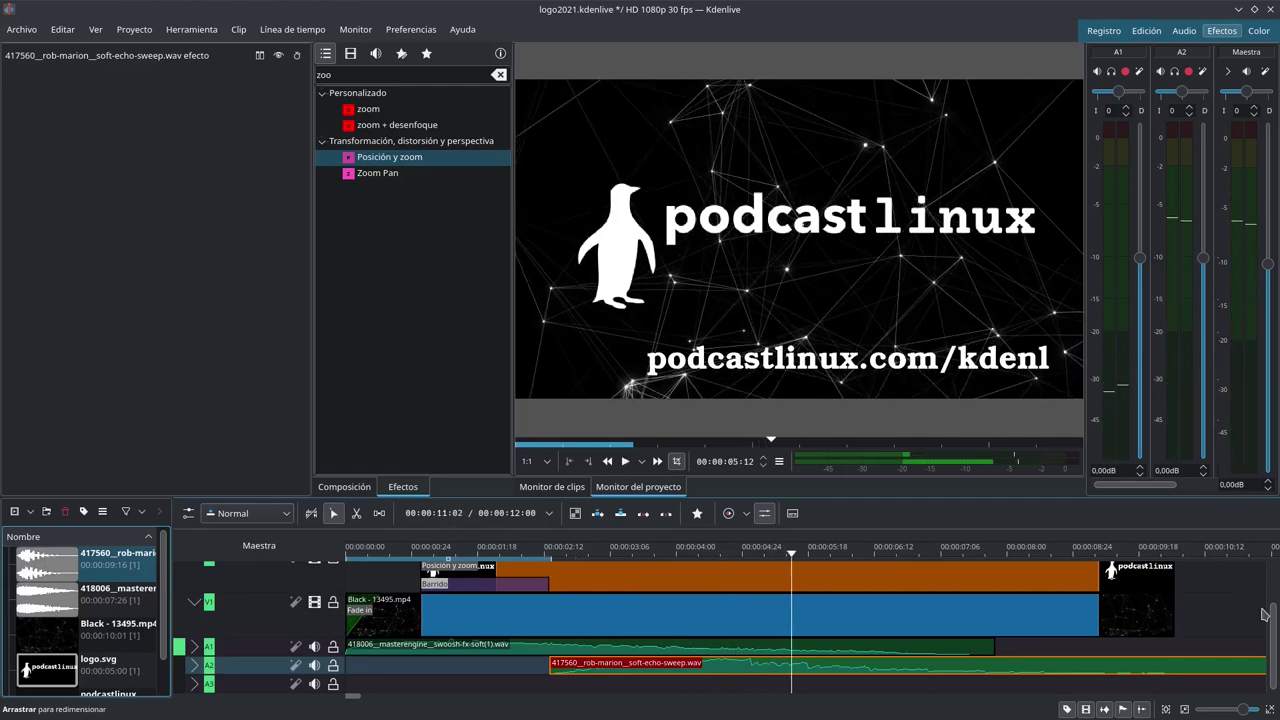
Step: Move the title clip on track V3 to a later start at about 3.5 seconds
scroll(1276, 620, "up", 2)
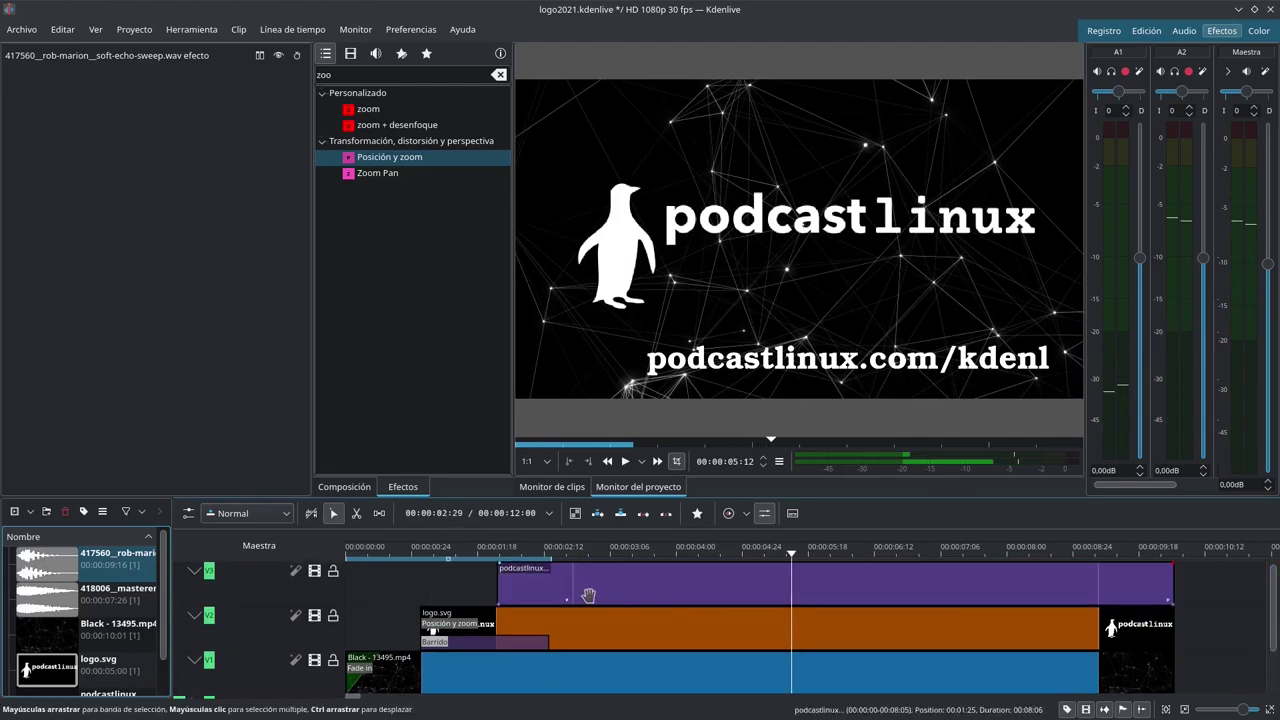
left_click(631, 585)
left_click_drag(631, 585, 766, 585)
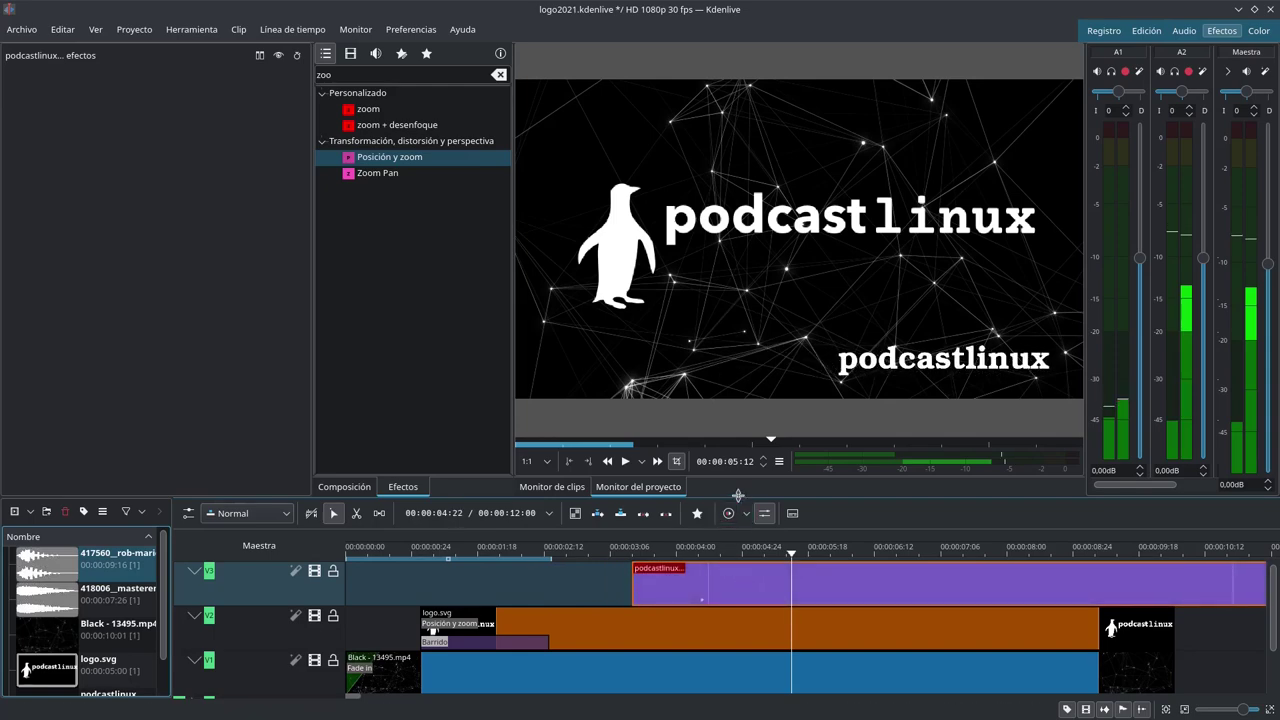
Step: Extend the title clip on V3 and the logo clip on V2 to the end of the soft-echo-sweep sound
left_click_drag(737, 495, 737, 346)
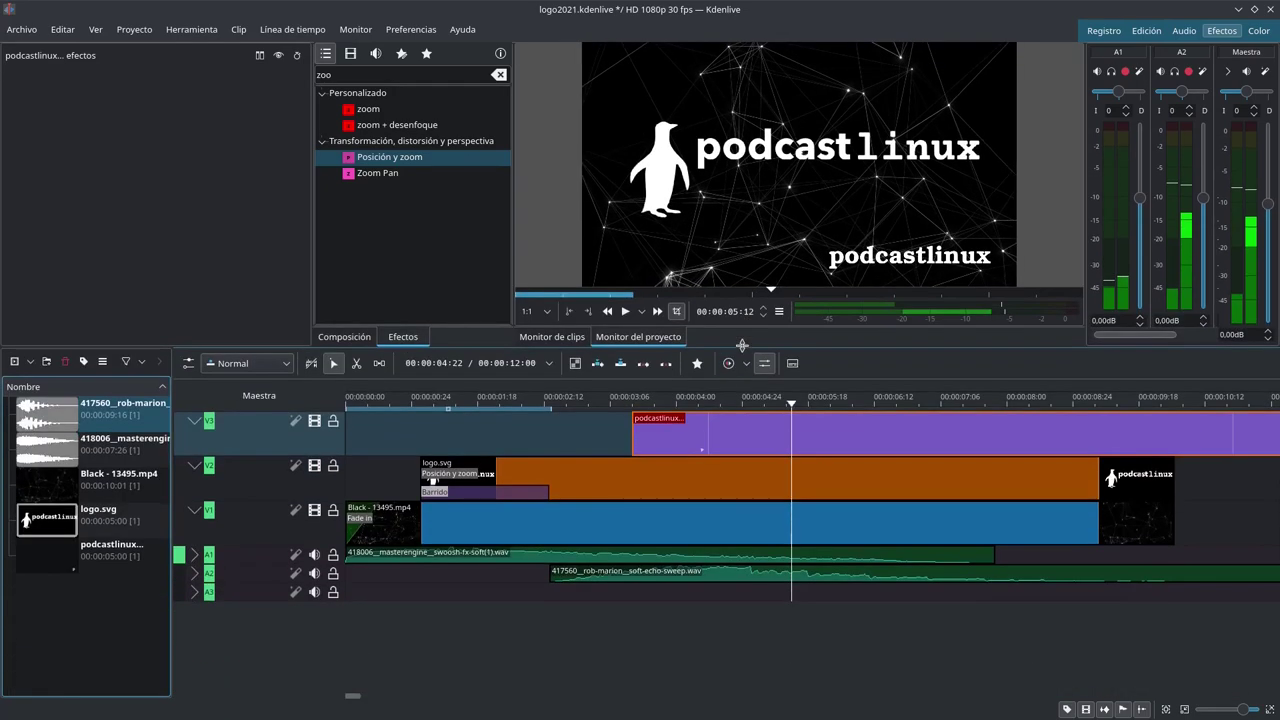
left_click(677, 428)
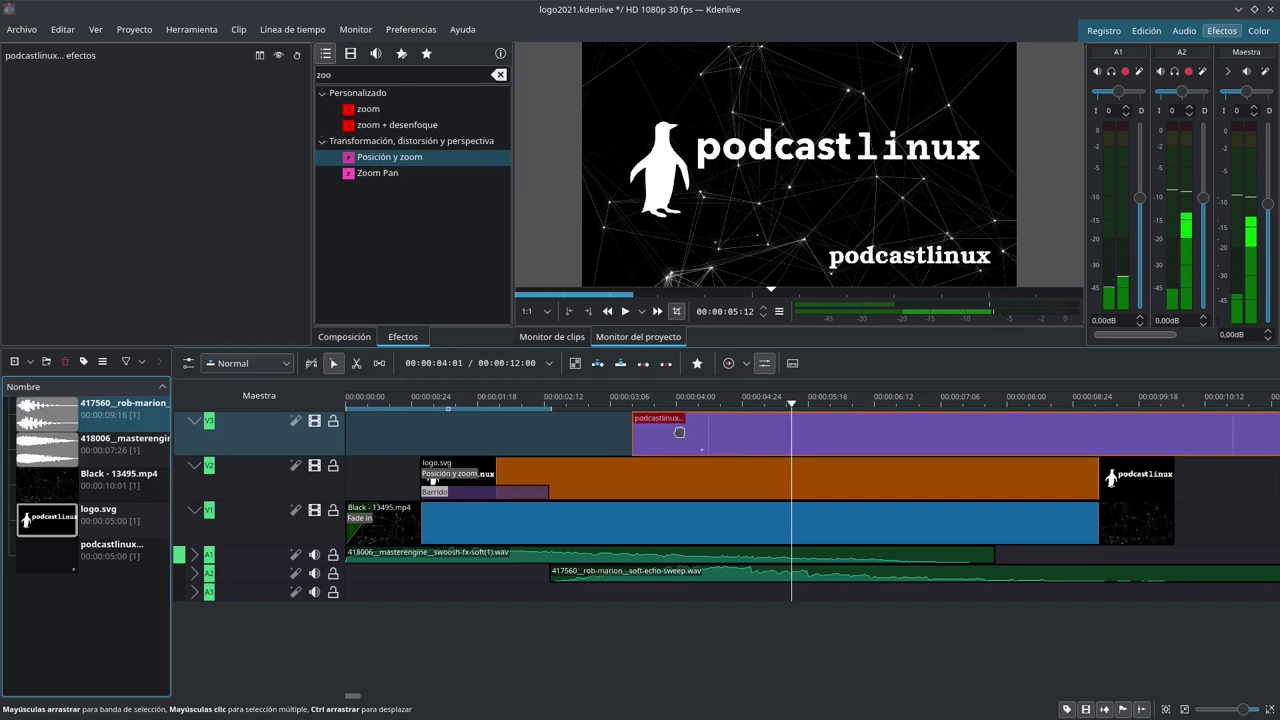
left_click(1166, 709)
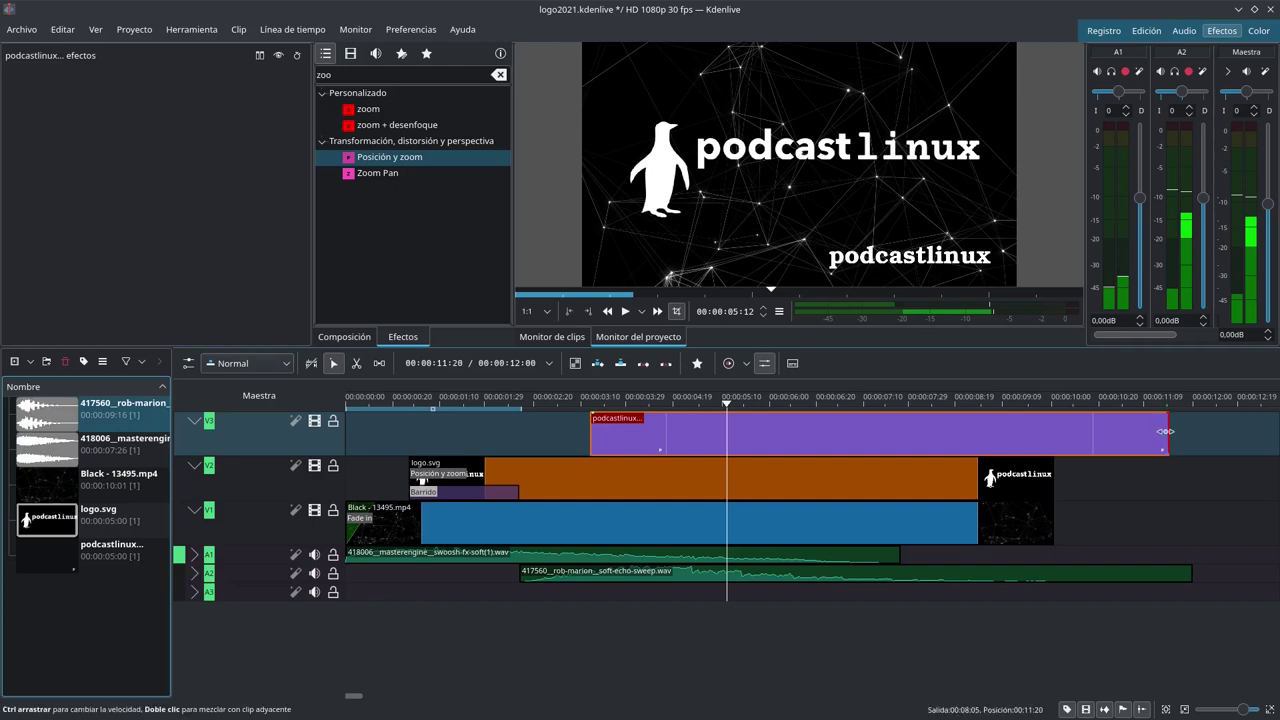
left_click_drag(1145, 431, 1171, 431)
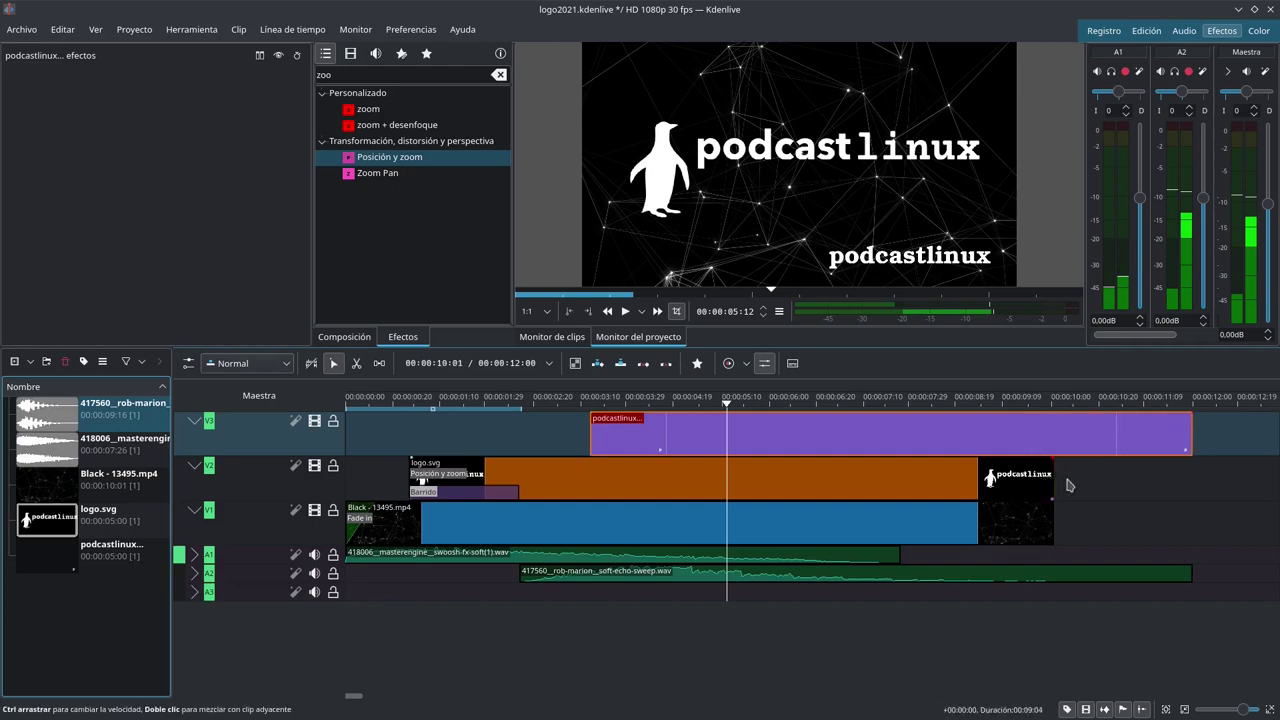
left_click_drag(1068, 485, 1194, 469)
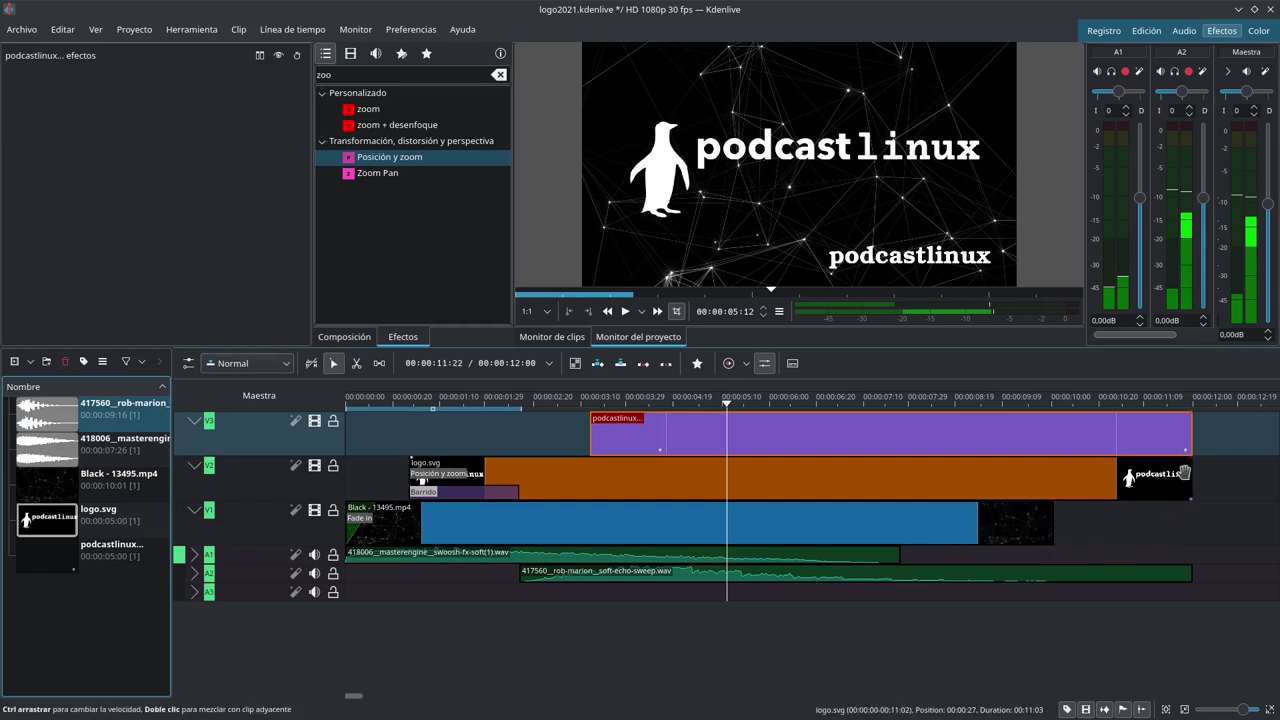
Step: Shorten the logo clip on V2 and the title clip on V3 to end with the background video, and play from the beginning
left_click_drag(1191, 478, 1060, 489)
left_click_drag(1186, 428, 1064, 440)
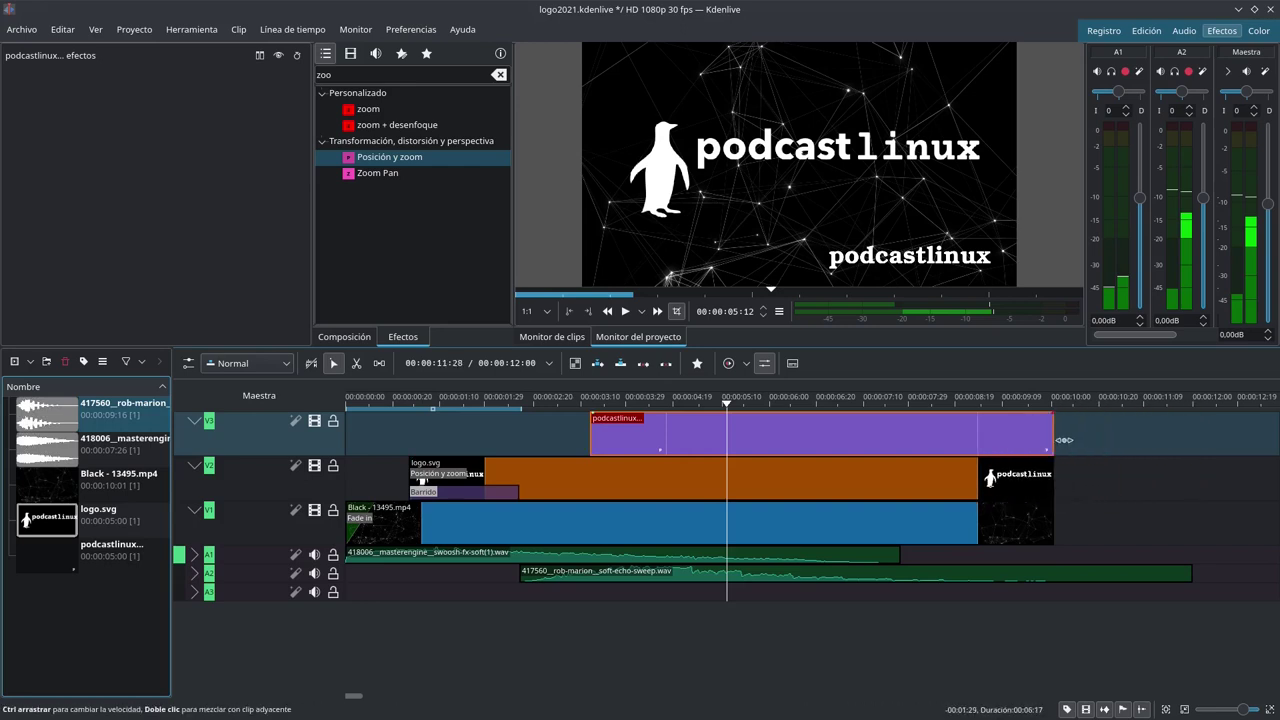
left_click(365, 412)
key("space")
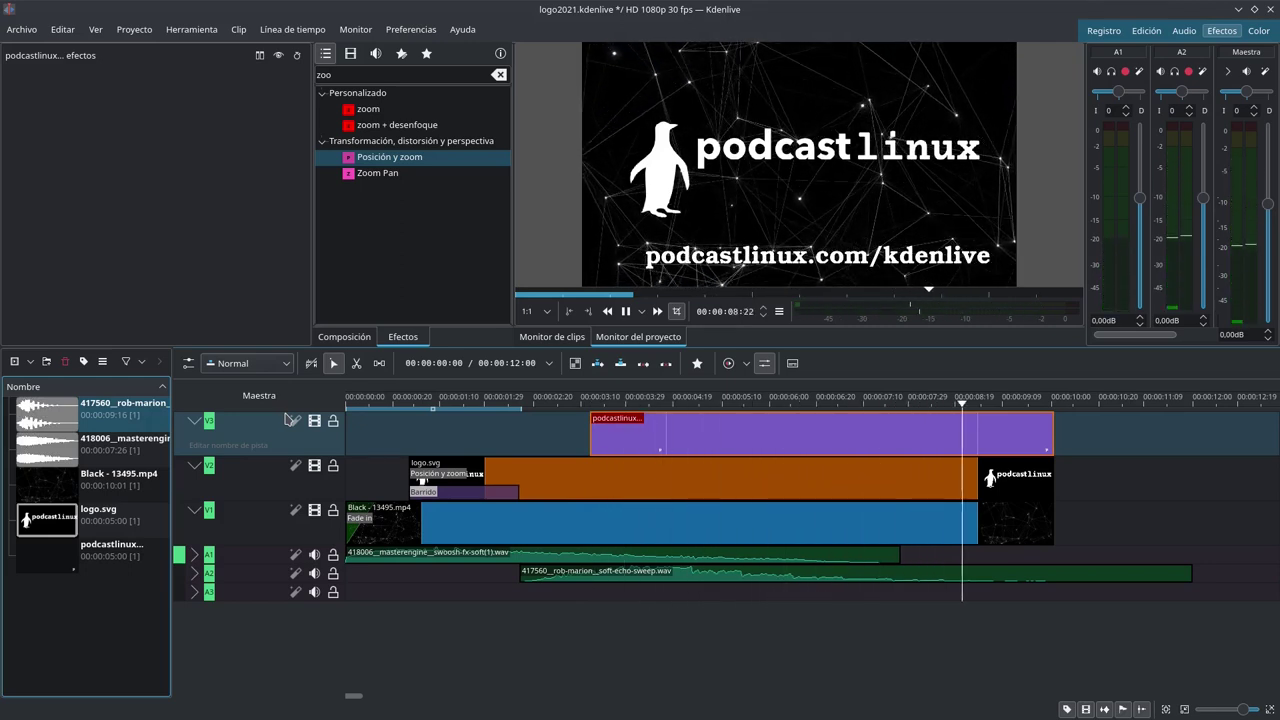
key("space")
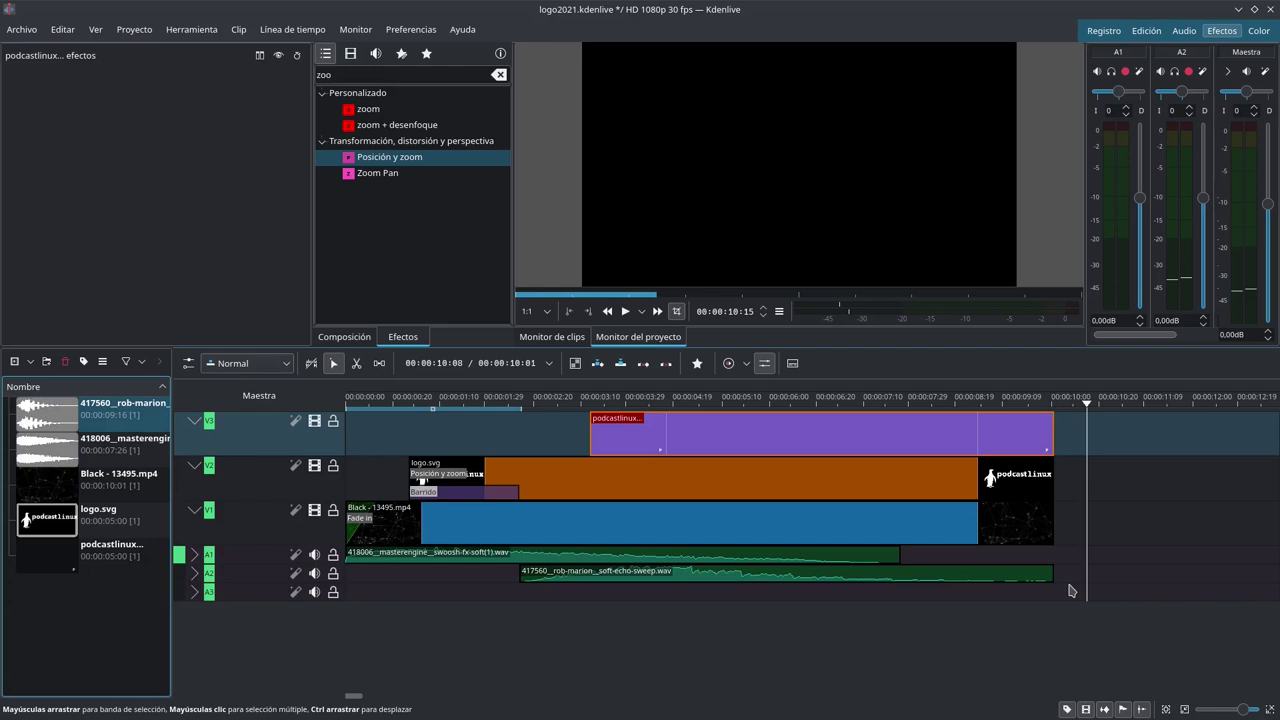
Step: Mute audio tracks A1 and A2, and play the intro from near the start in an enlarged project monitor
left_click(314, 554)
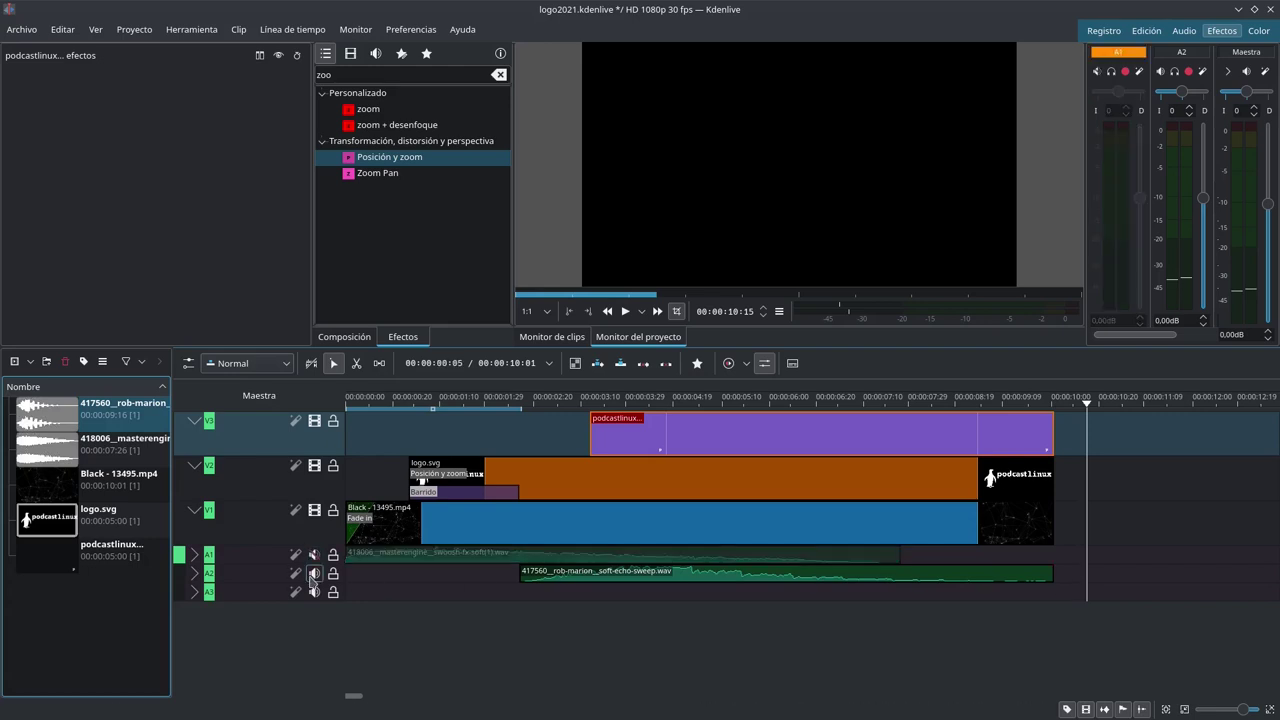
left_click(314, 573)
left_click(372, 400)
key("space")
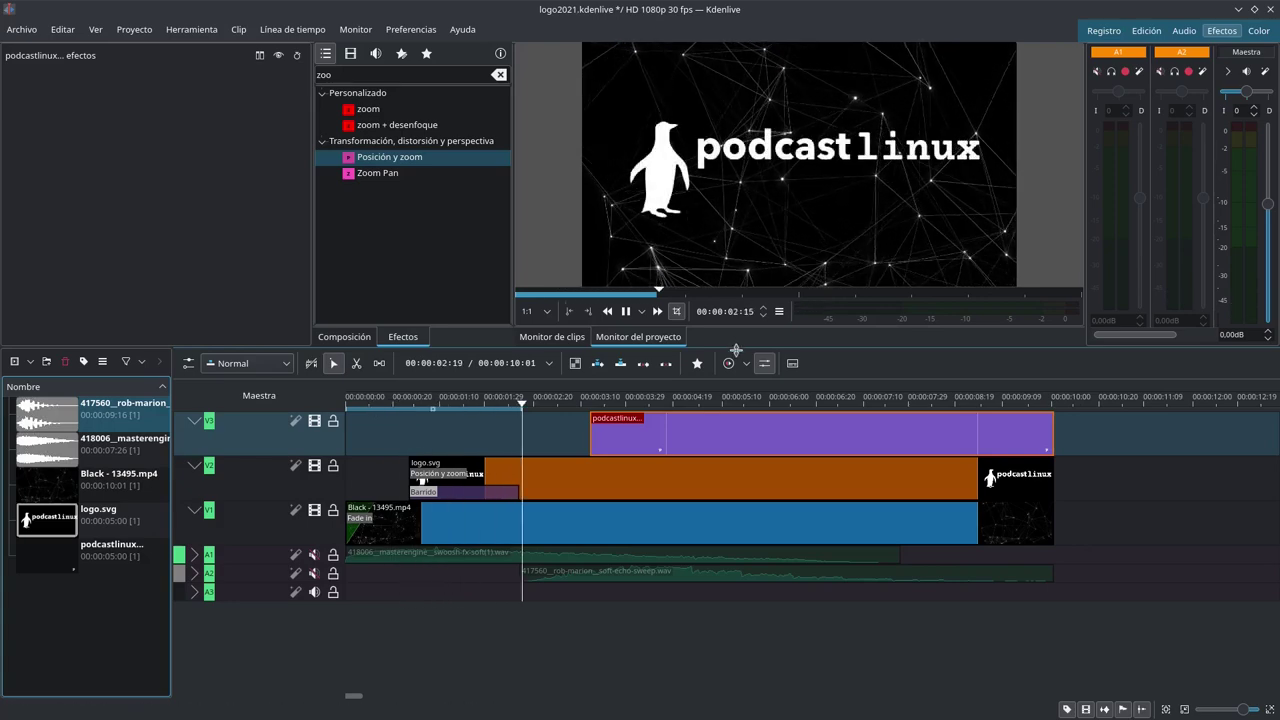
left_click_drag(736, 349, 756, 455)
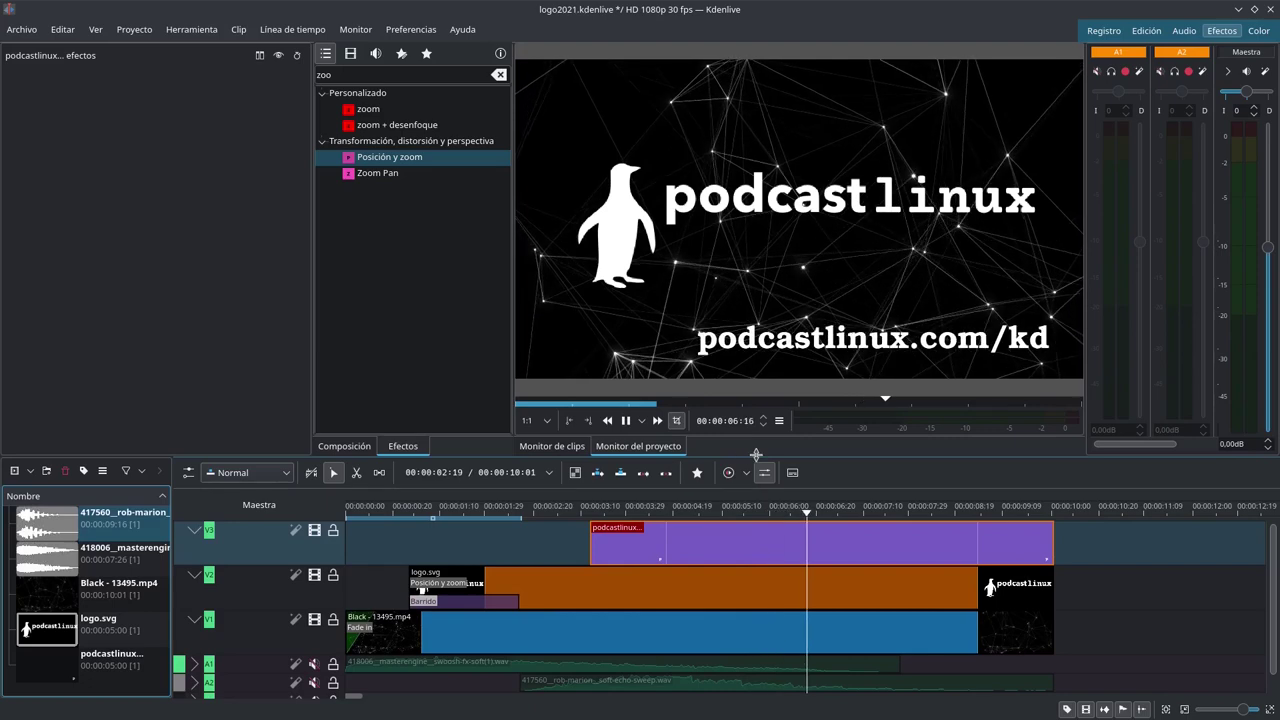
key("space")
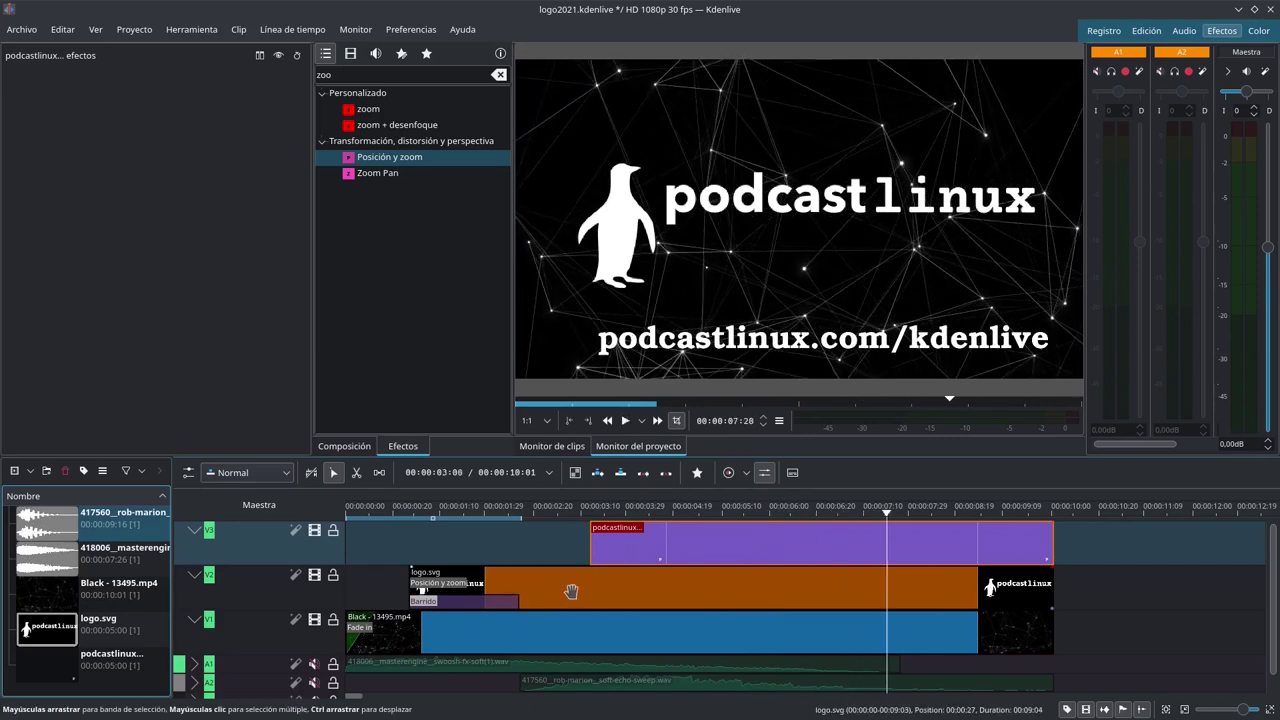
Step: Open the title clip on V3 for editing, examine its typewriter effect settings, including the frame interval, and close it without updating the title
double_click(767, 545)
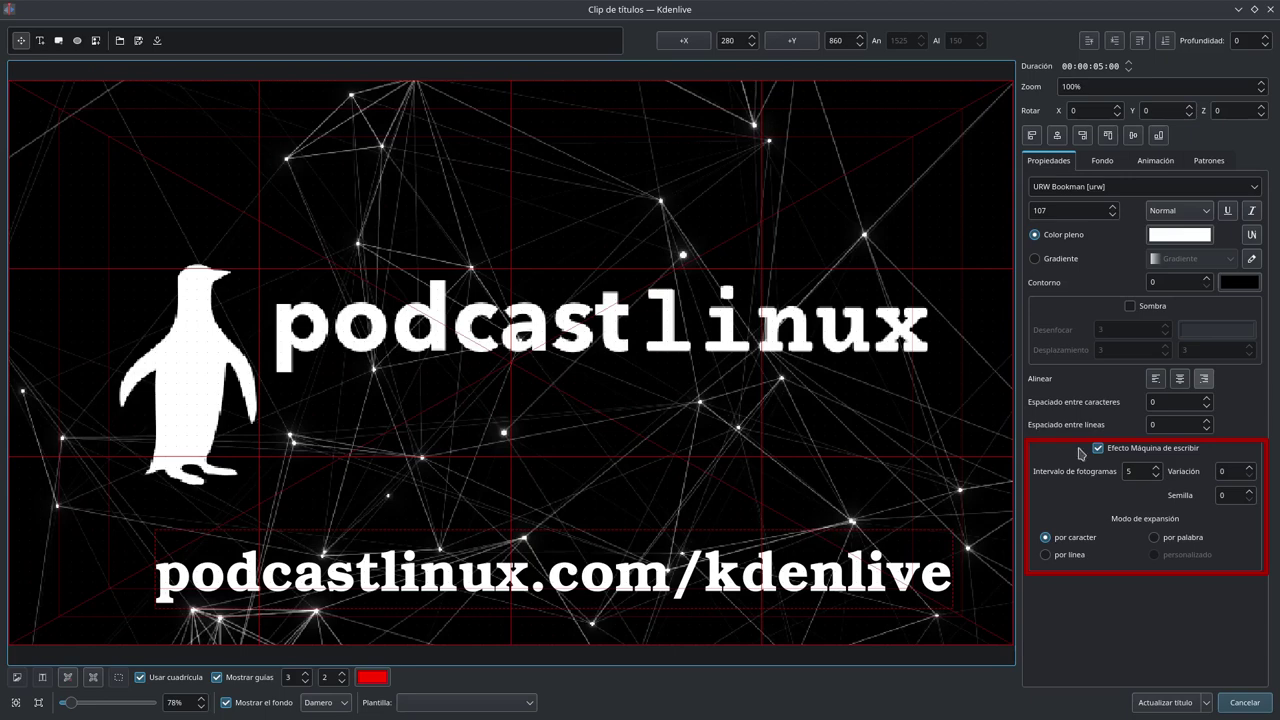
left_click(1129, 471)
type("5")
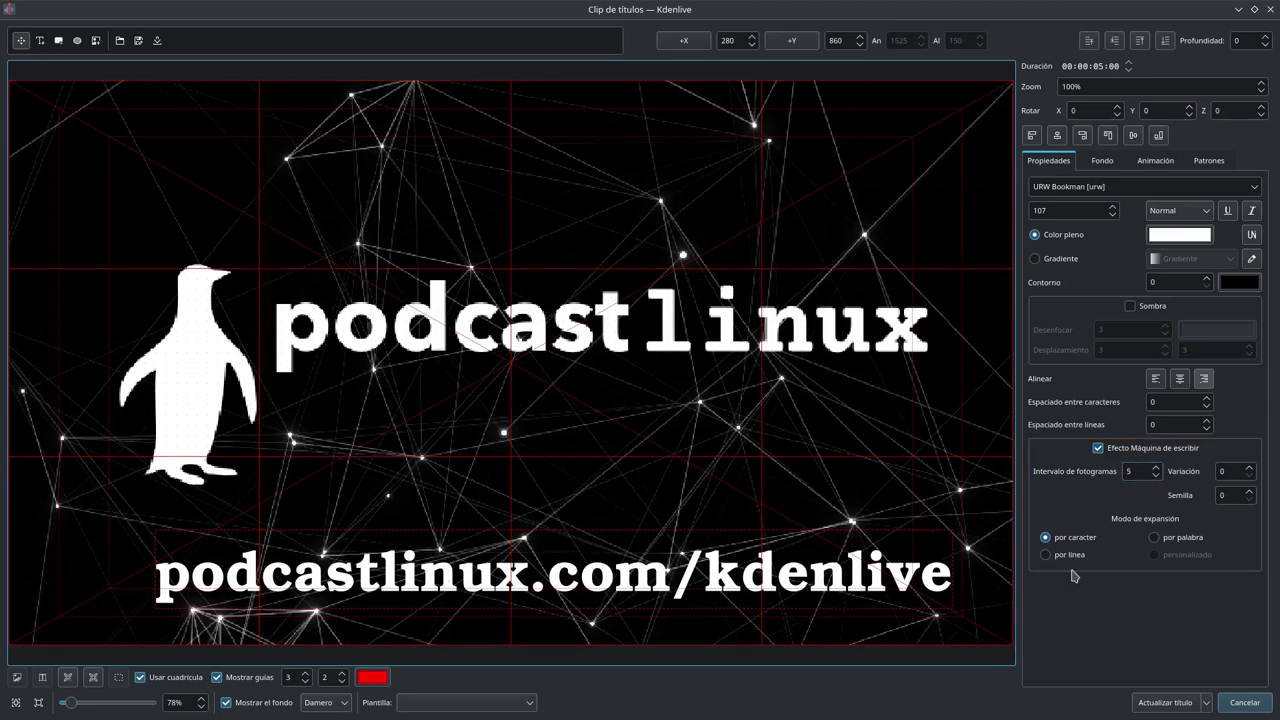
left_click(1237, 705)
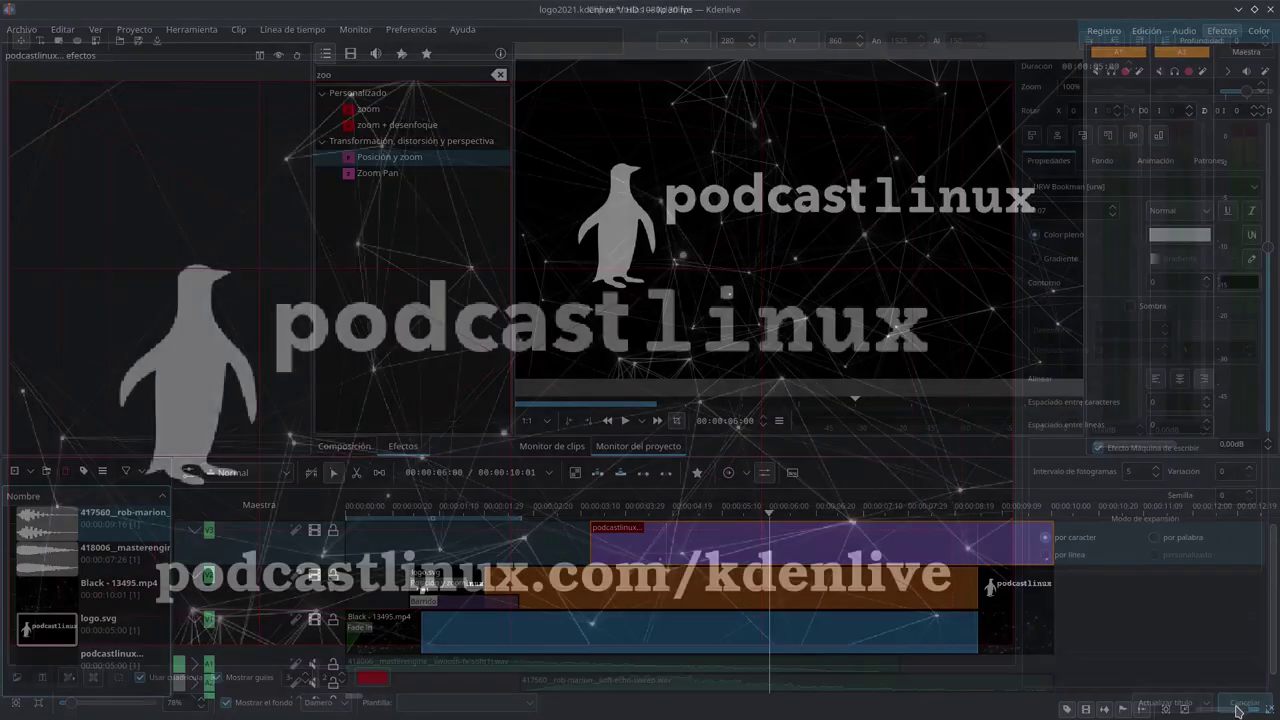